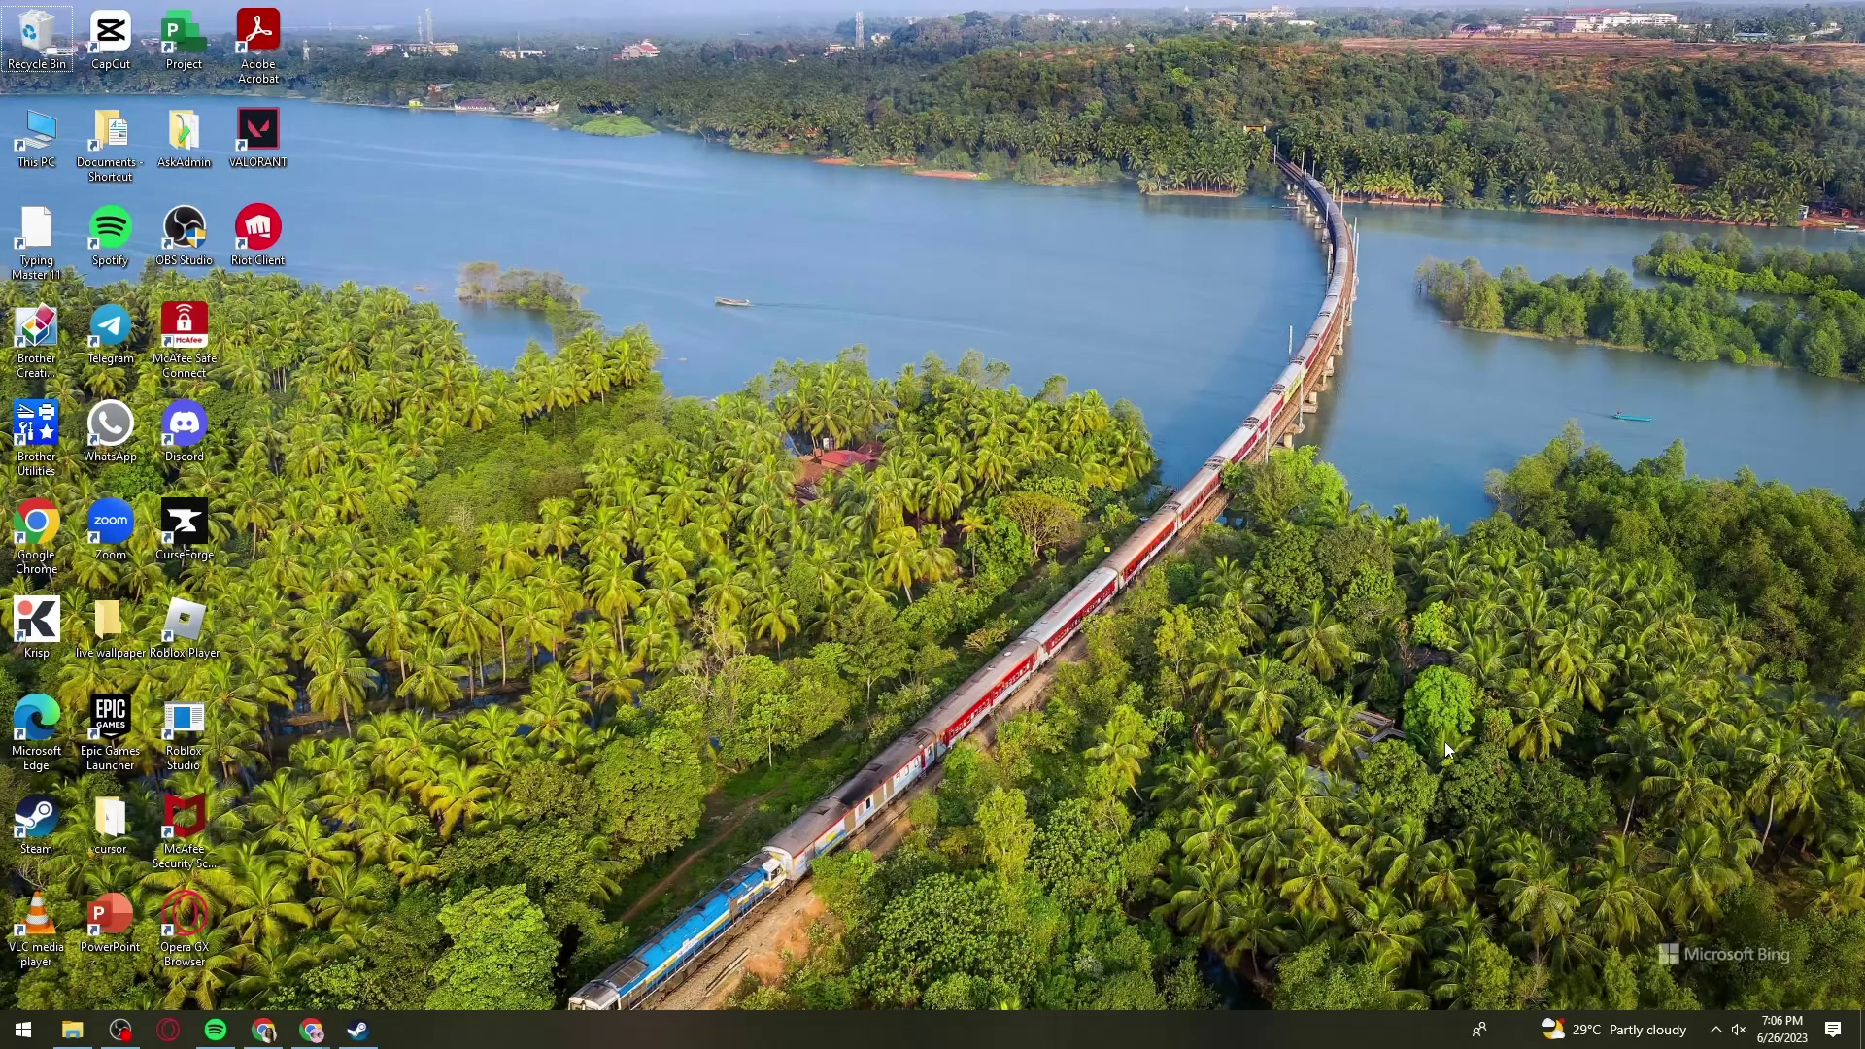
Switch to Steam and turn on "Guide button focuses Steam" in the Controller settings.
left_click(358, 1029)
left_click(1504, 154)
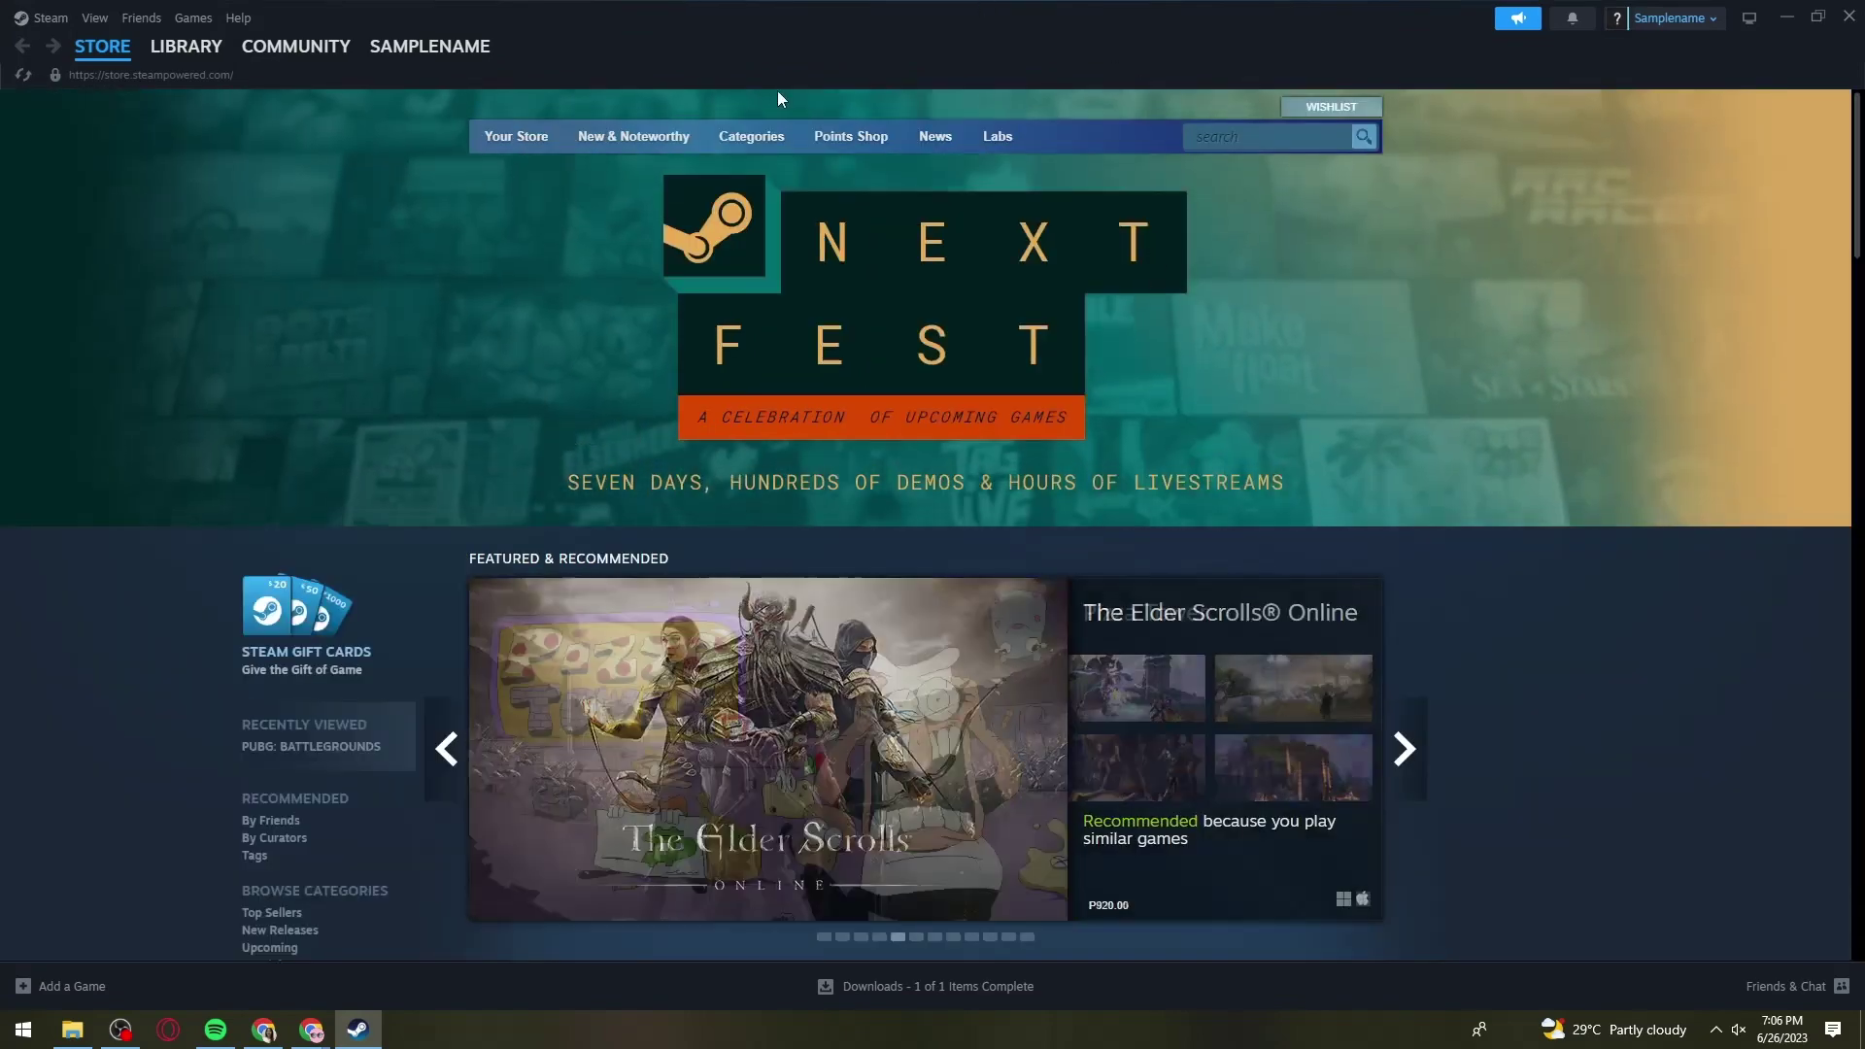
left_click(48, 19)
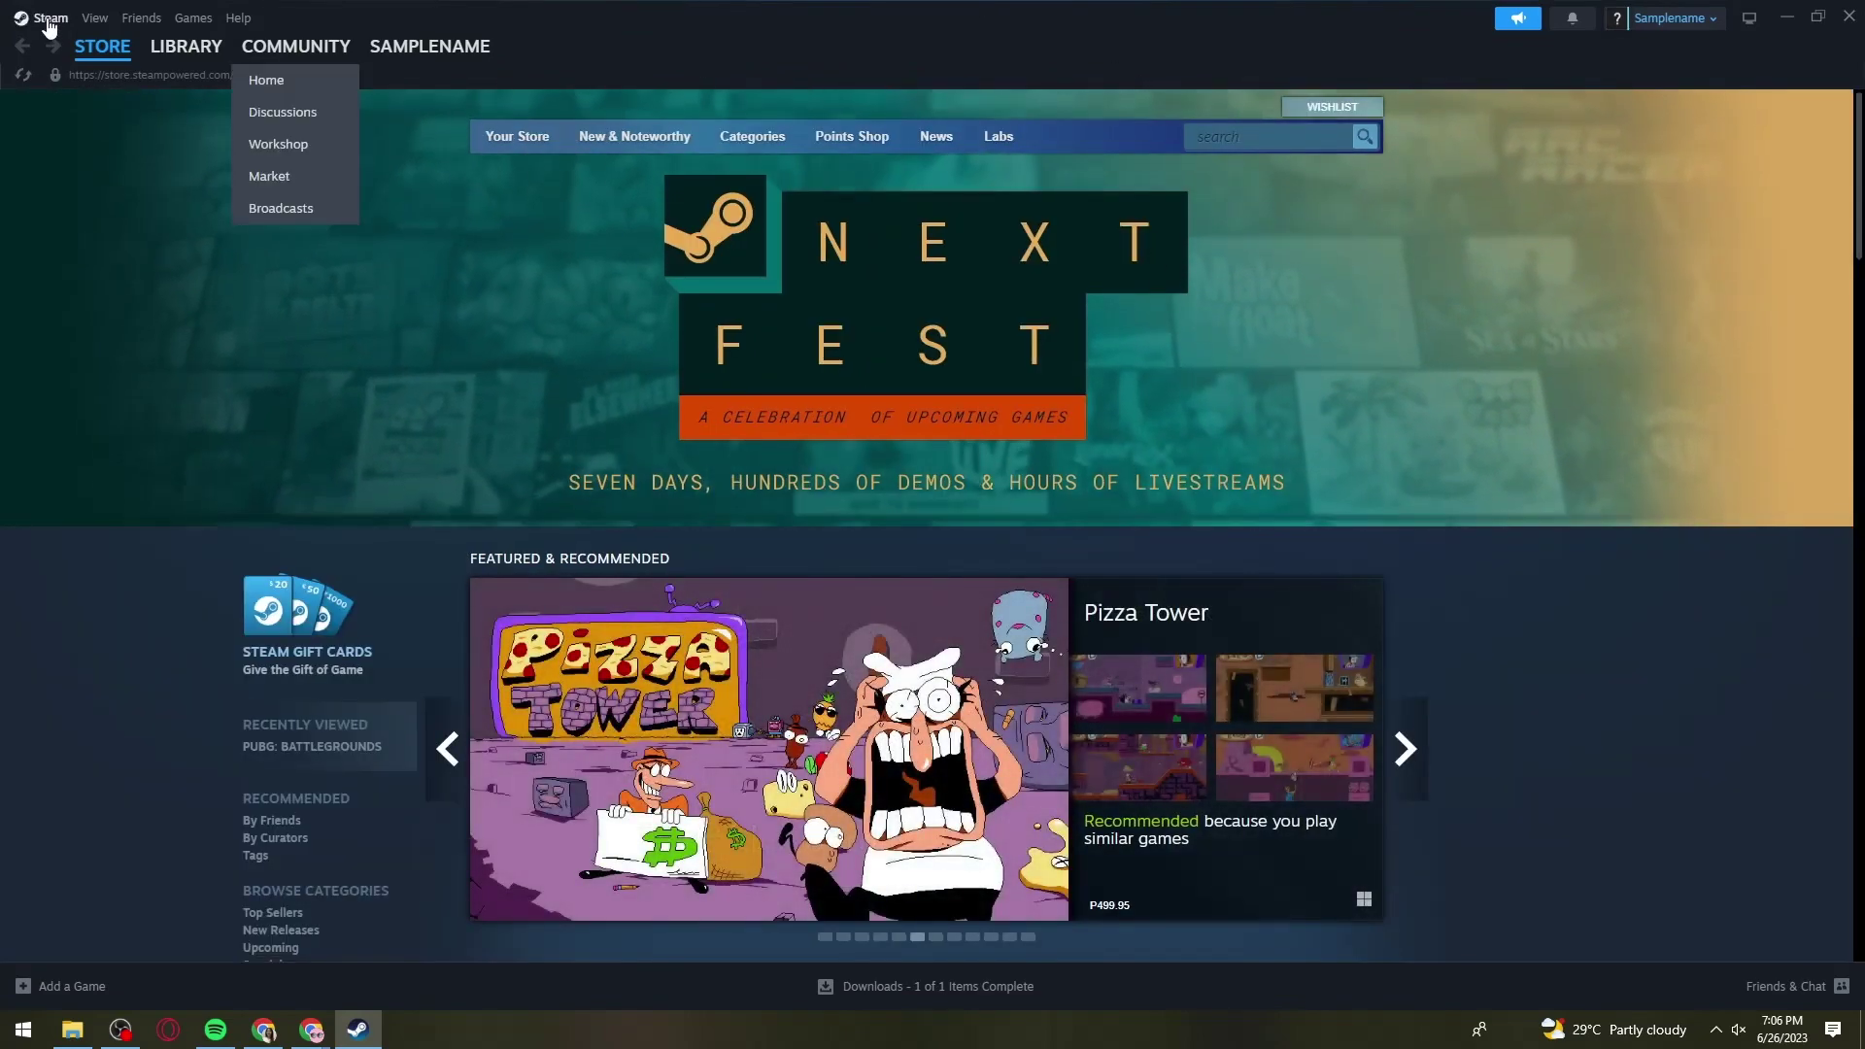
left_click(48, 25)
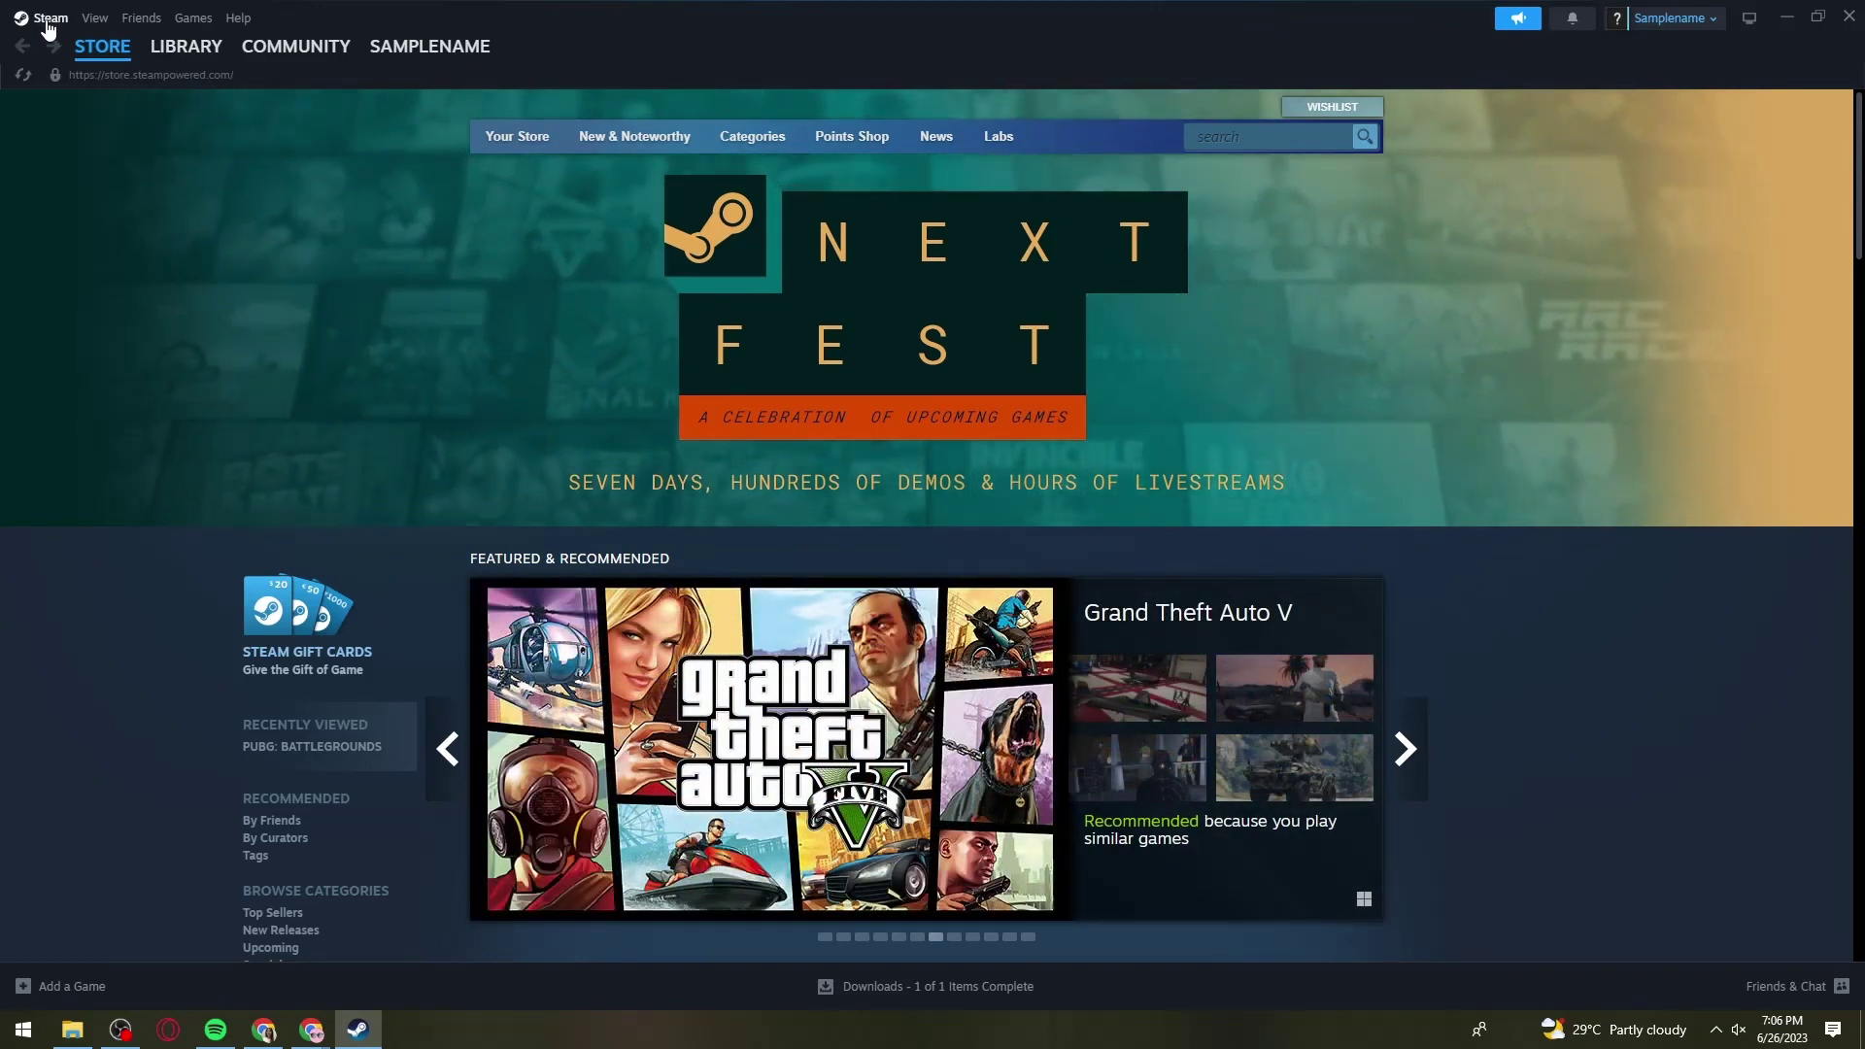
left_click(47, 21)
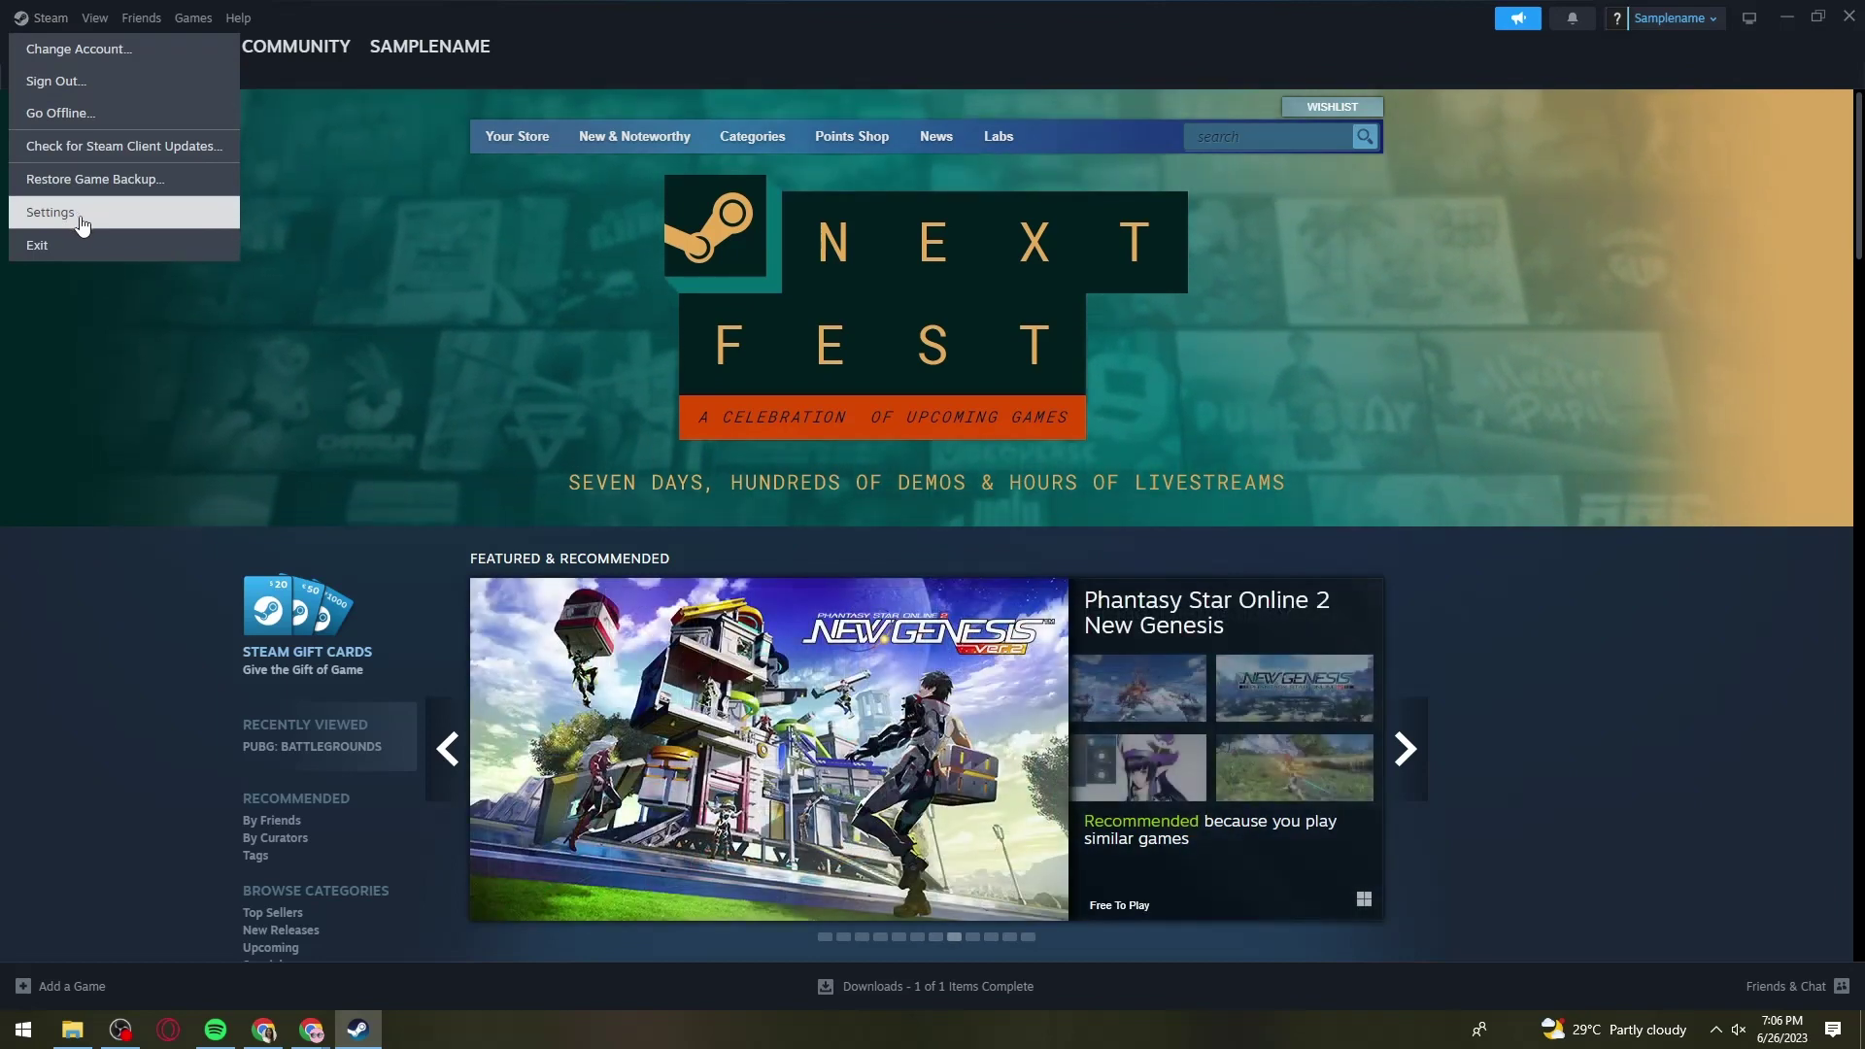
left_click(85, 226)
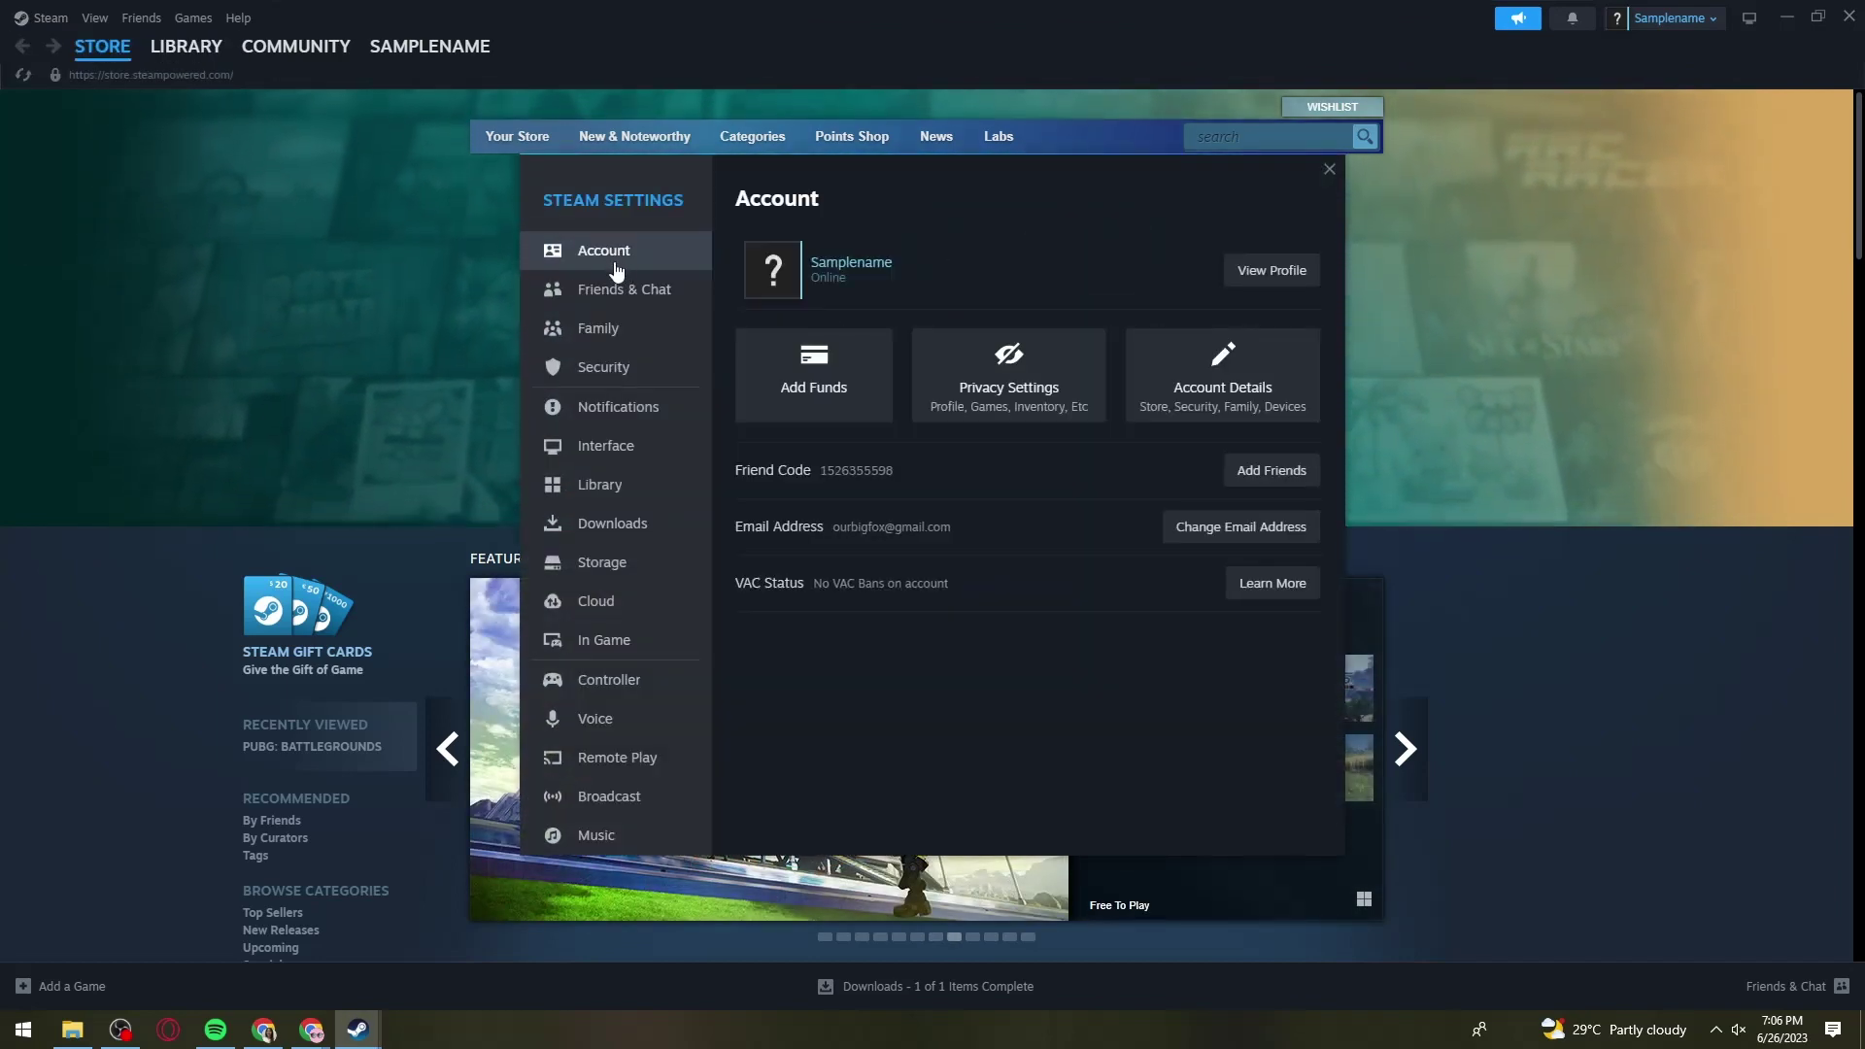
left_click(632, 685)
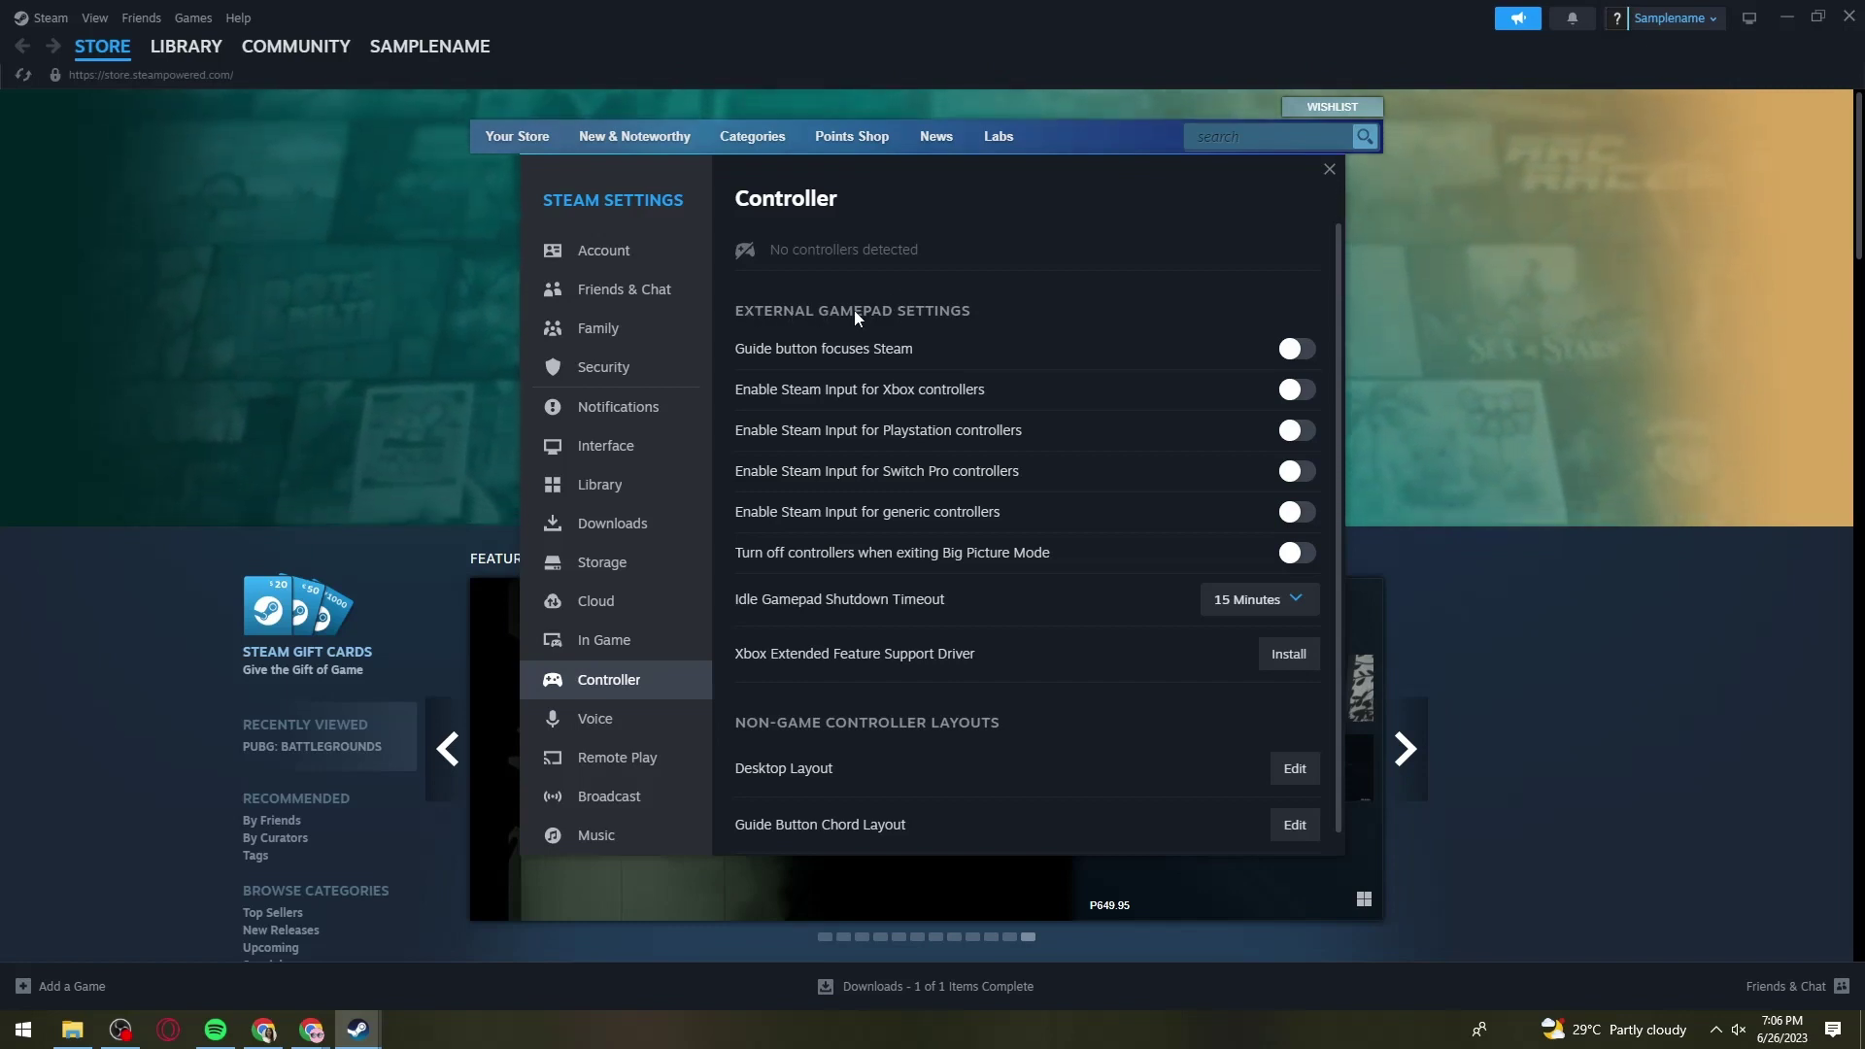
left_click(1299, 349)
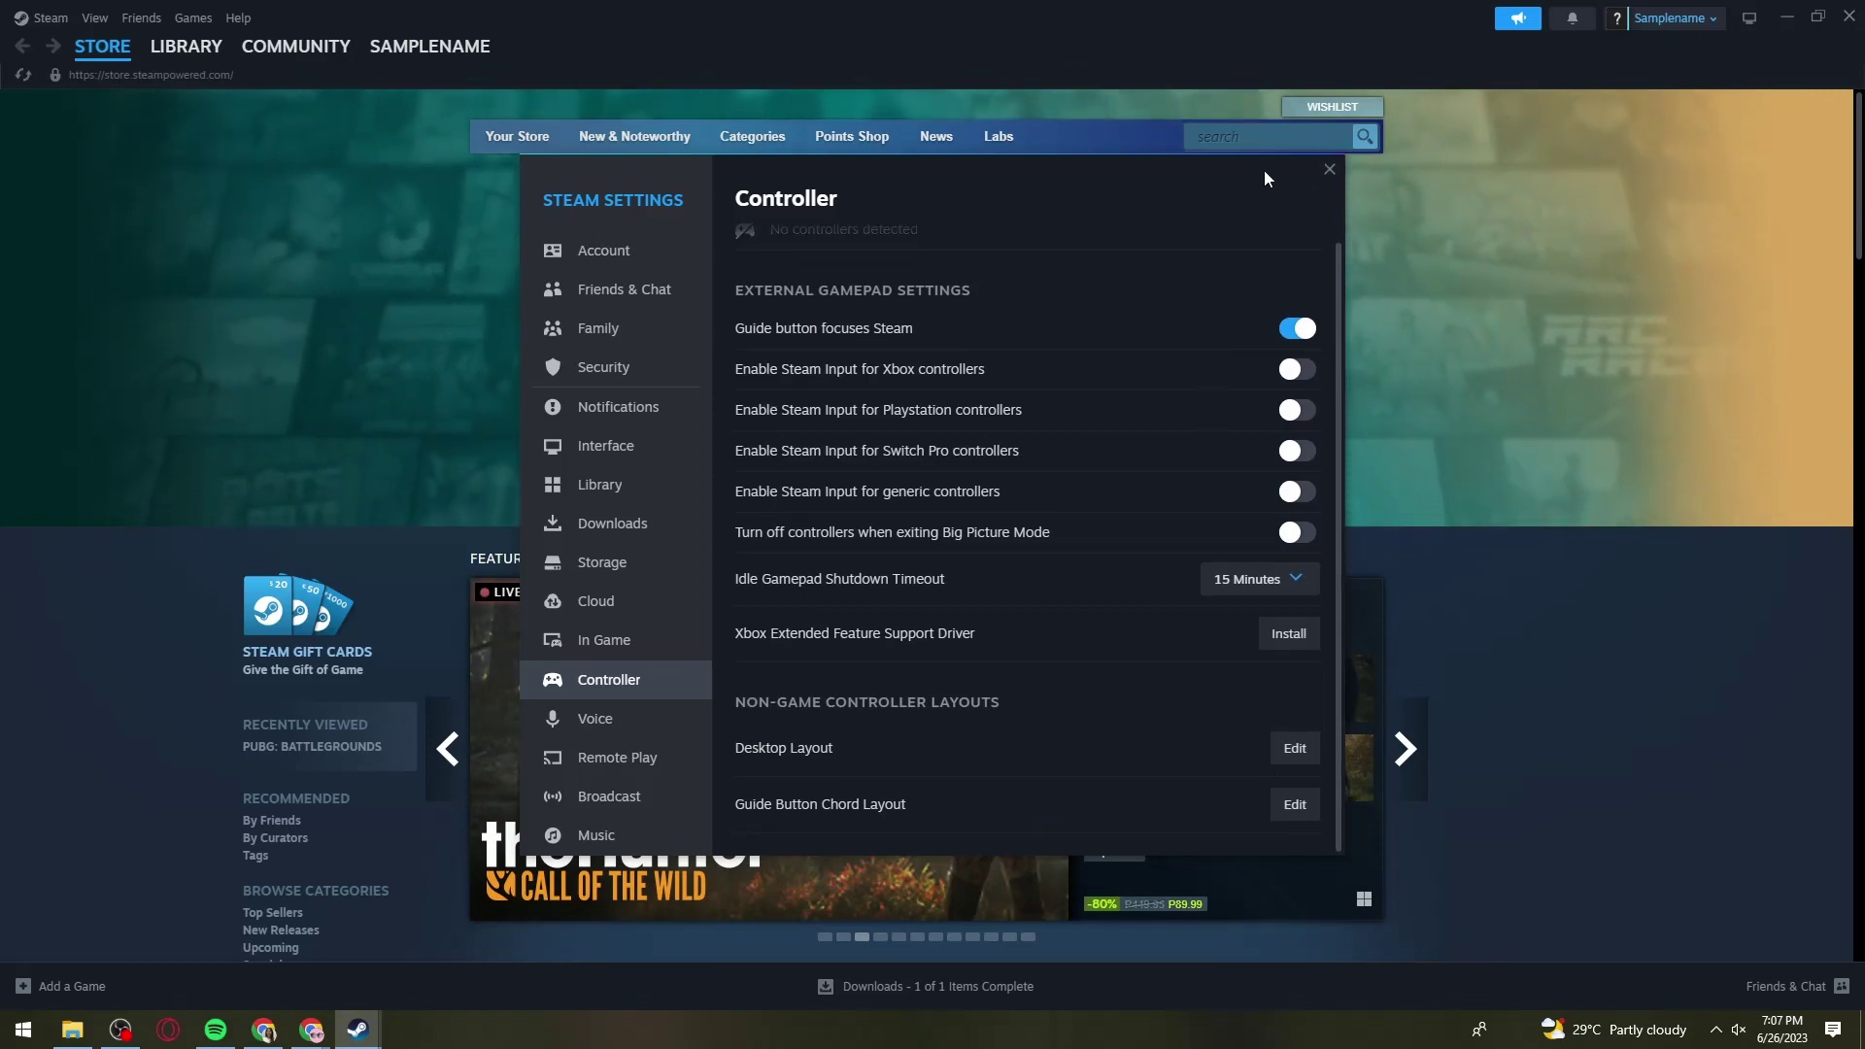
left_click(1325, 178)
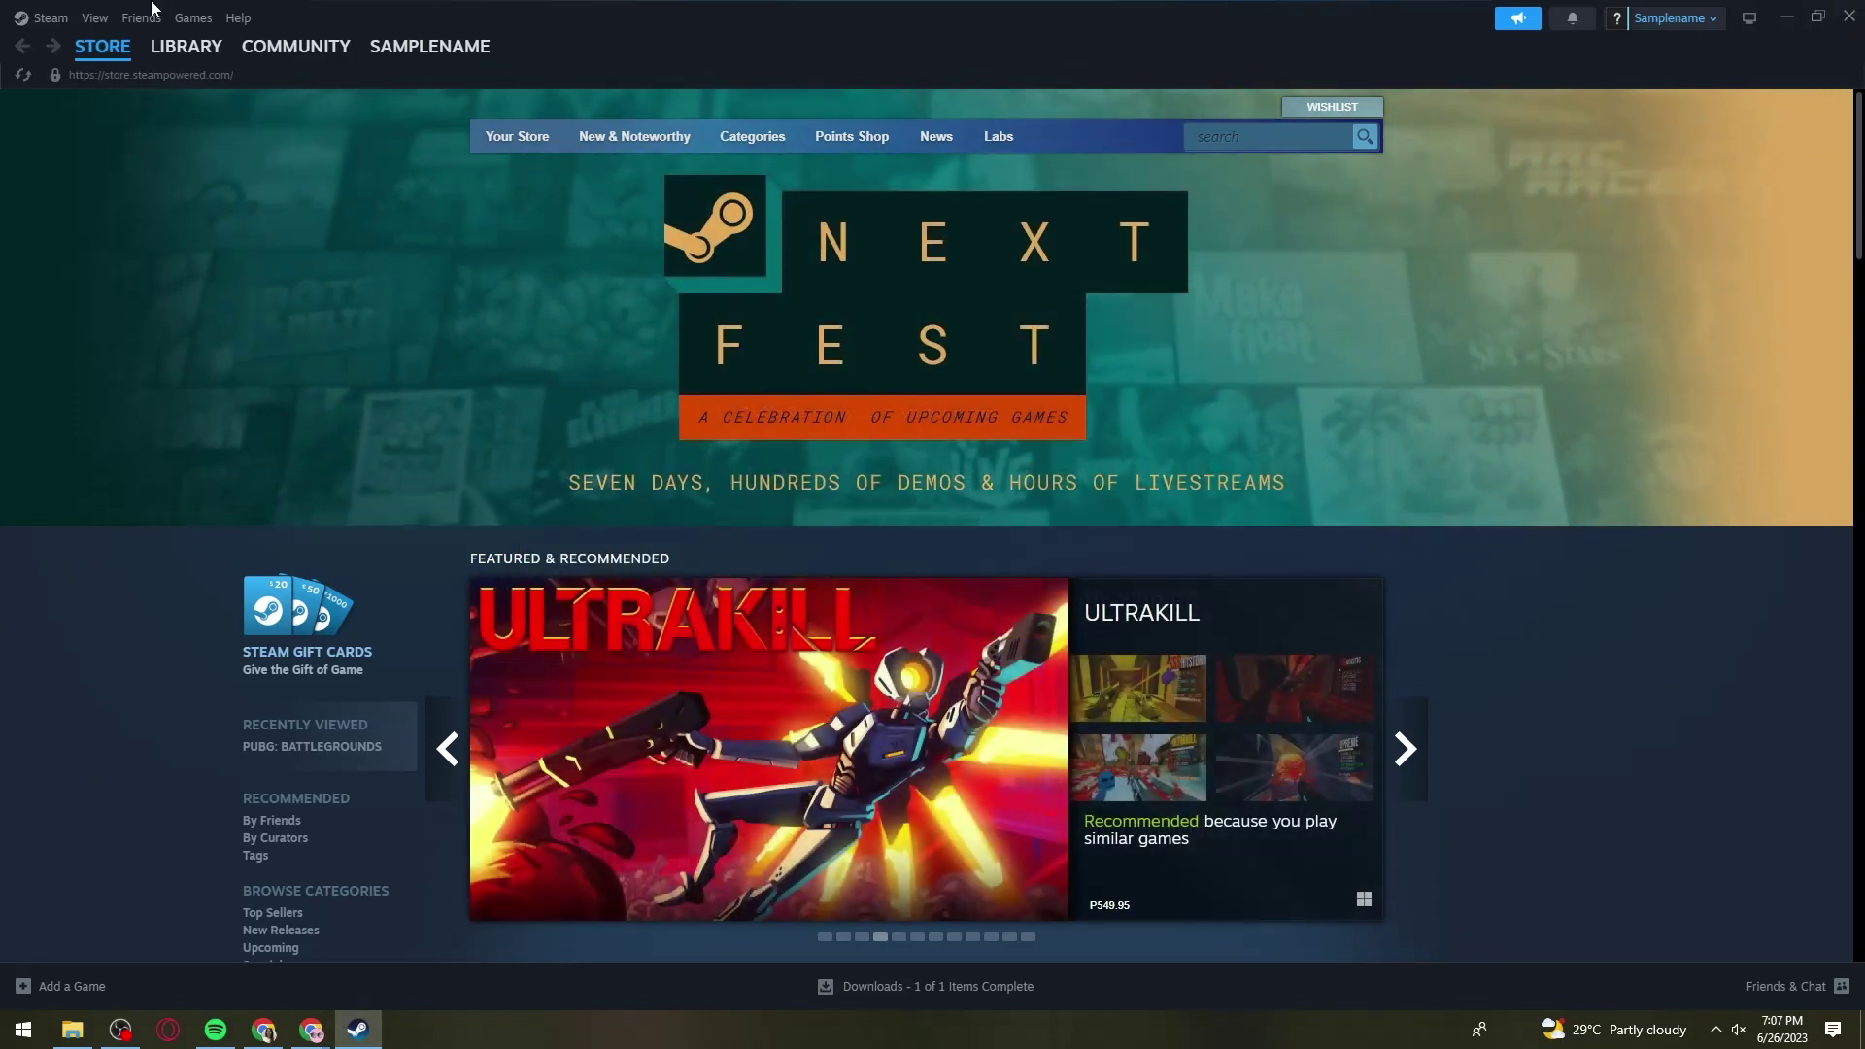
Reopen Steam's Controller settings to check the external gamepad options, and close them again.
left_click(44, 18)
left_click(50, 212)
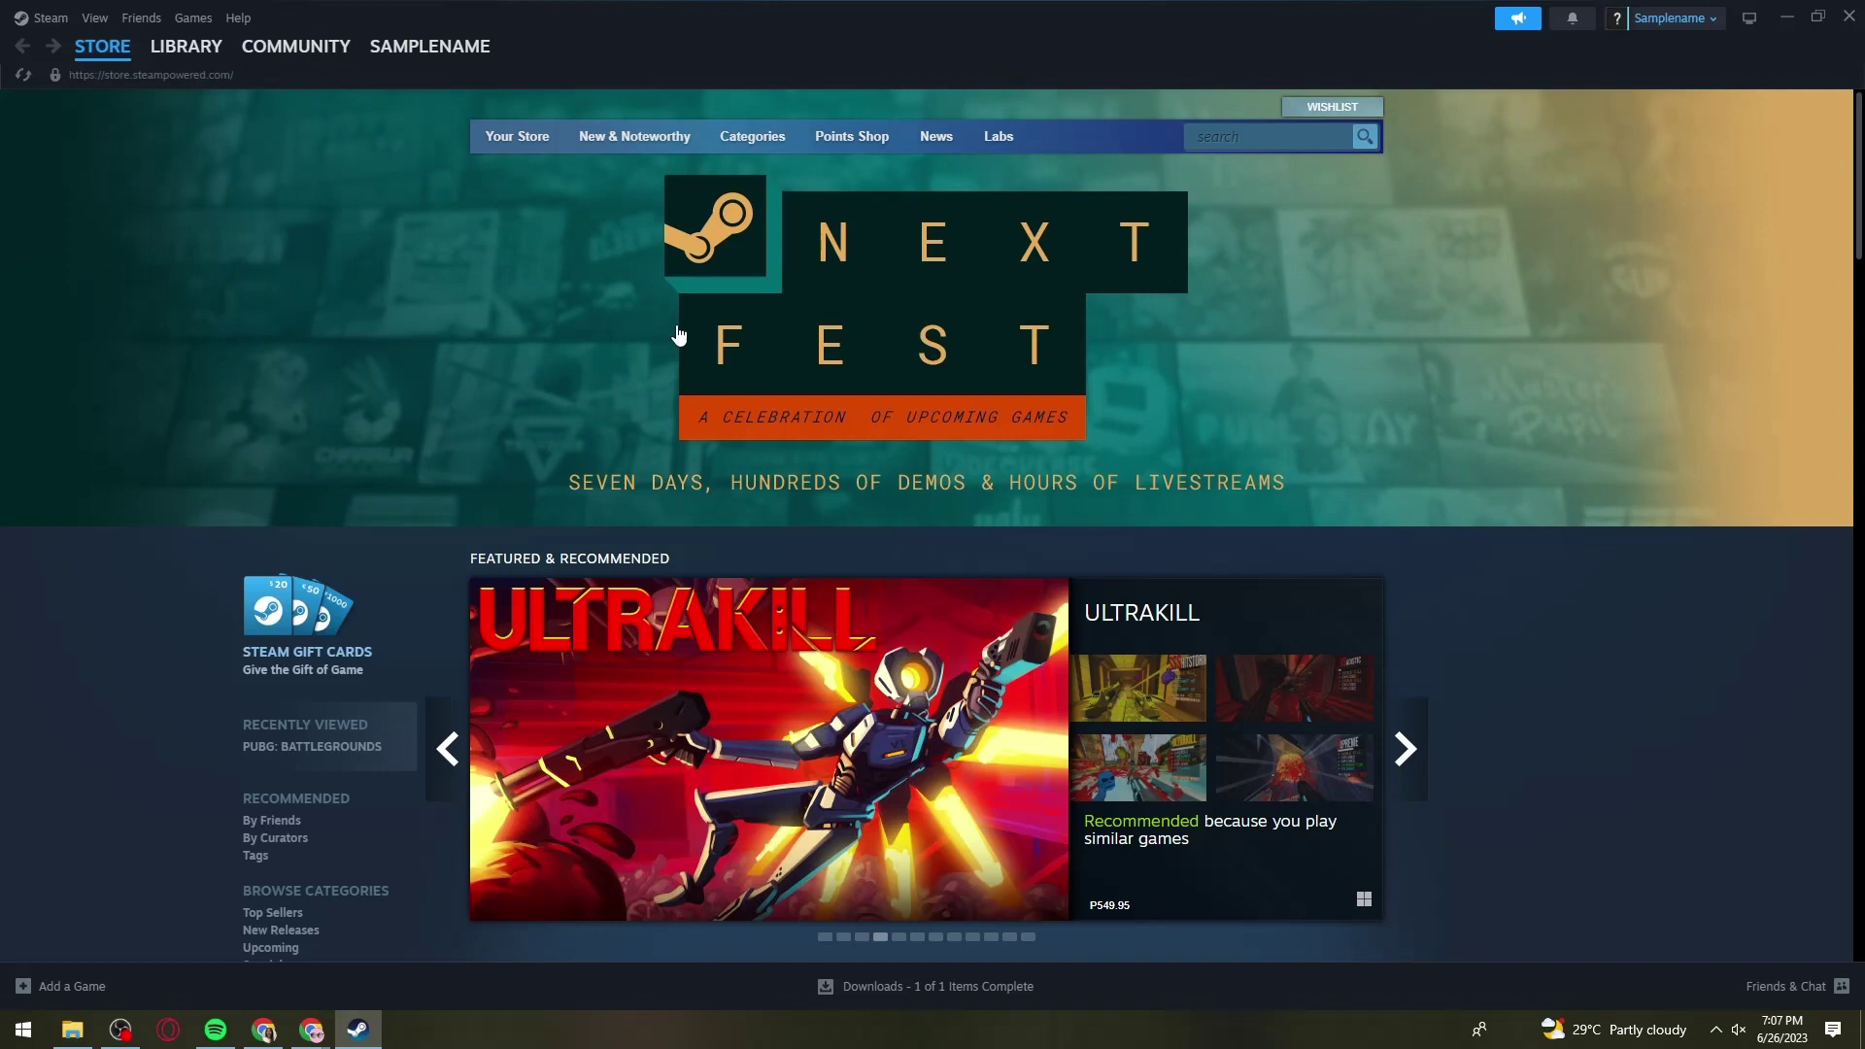
left_click(612, 679)
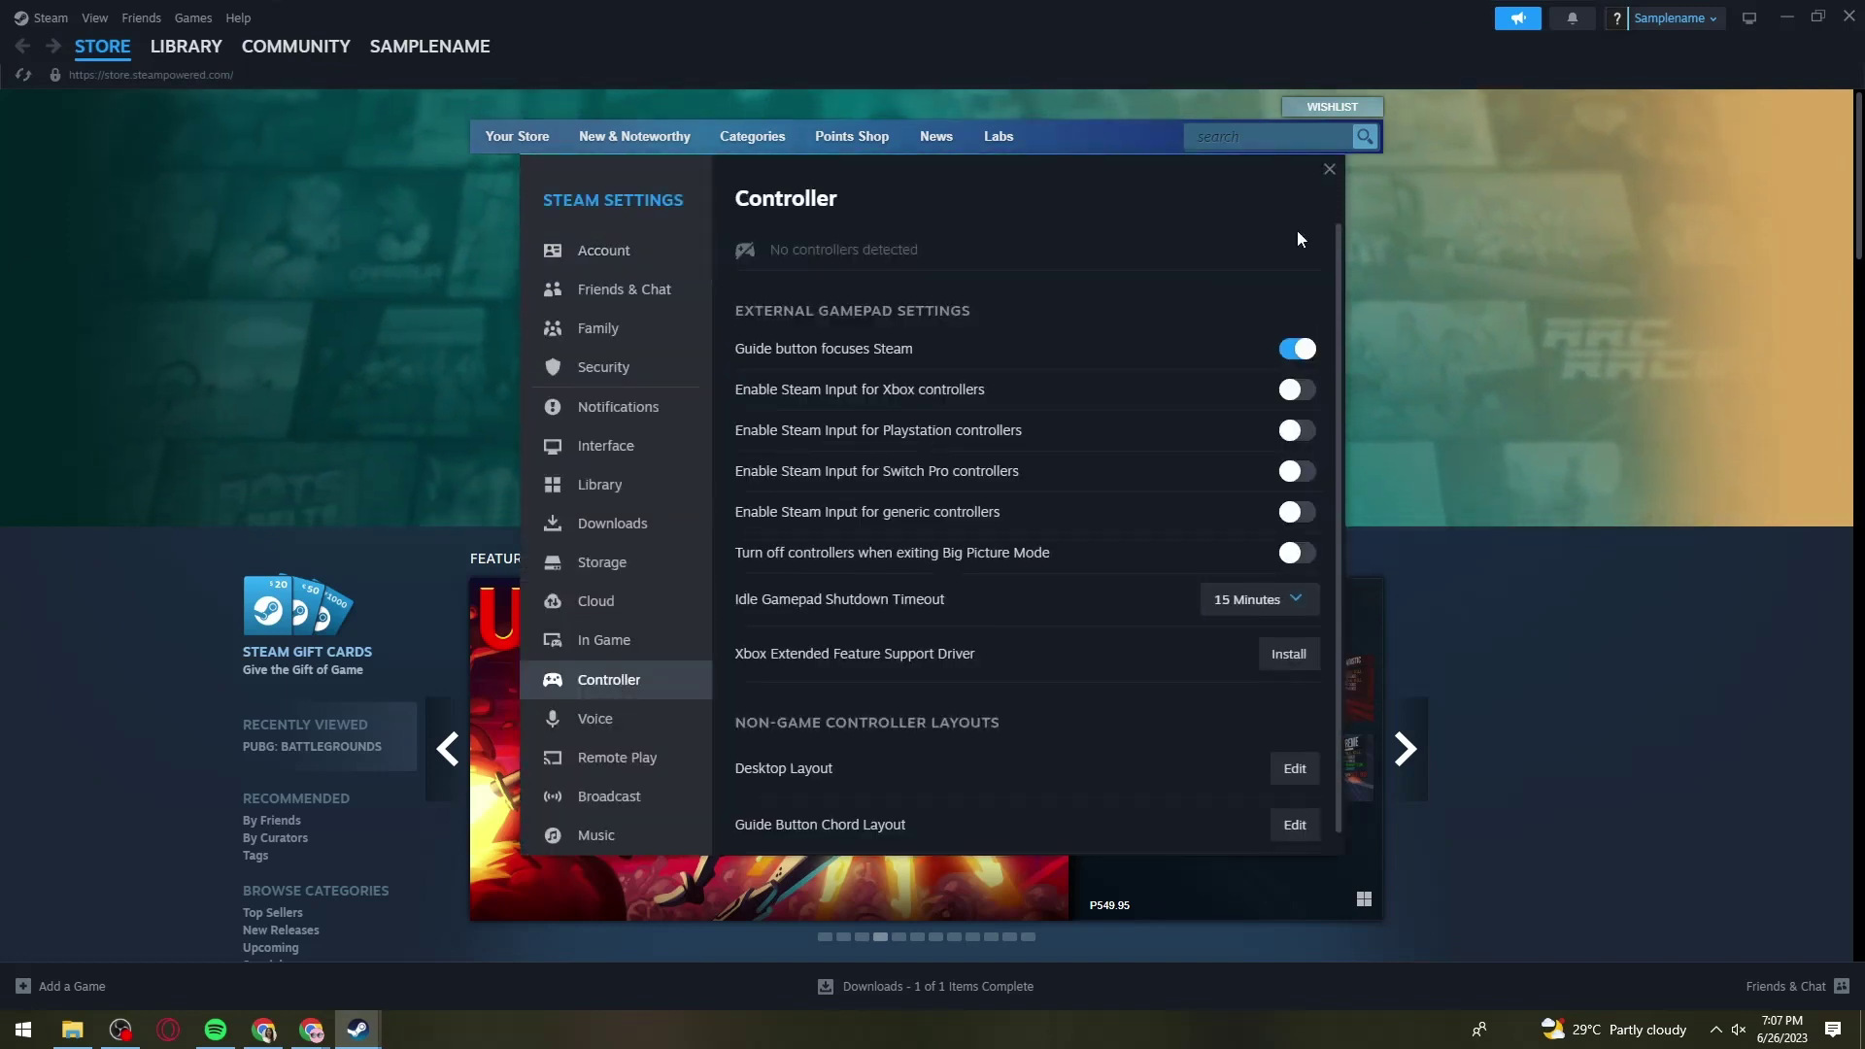
left_click(1326, 171)
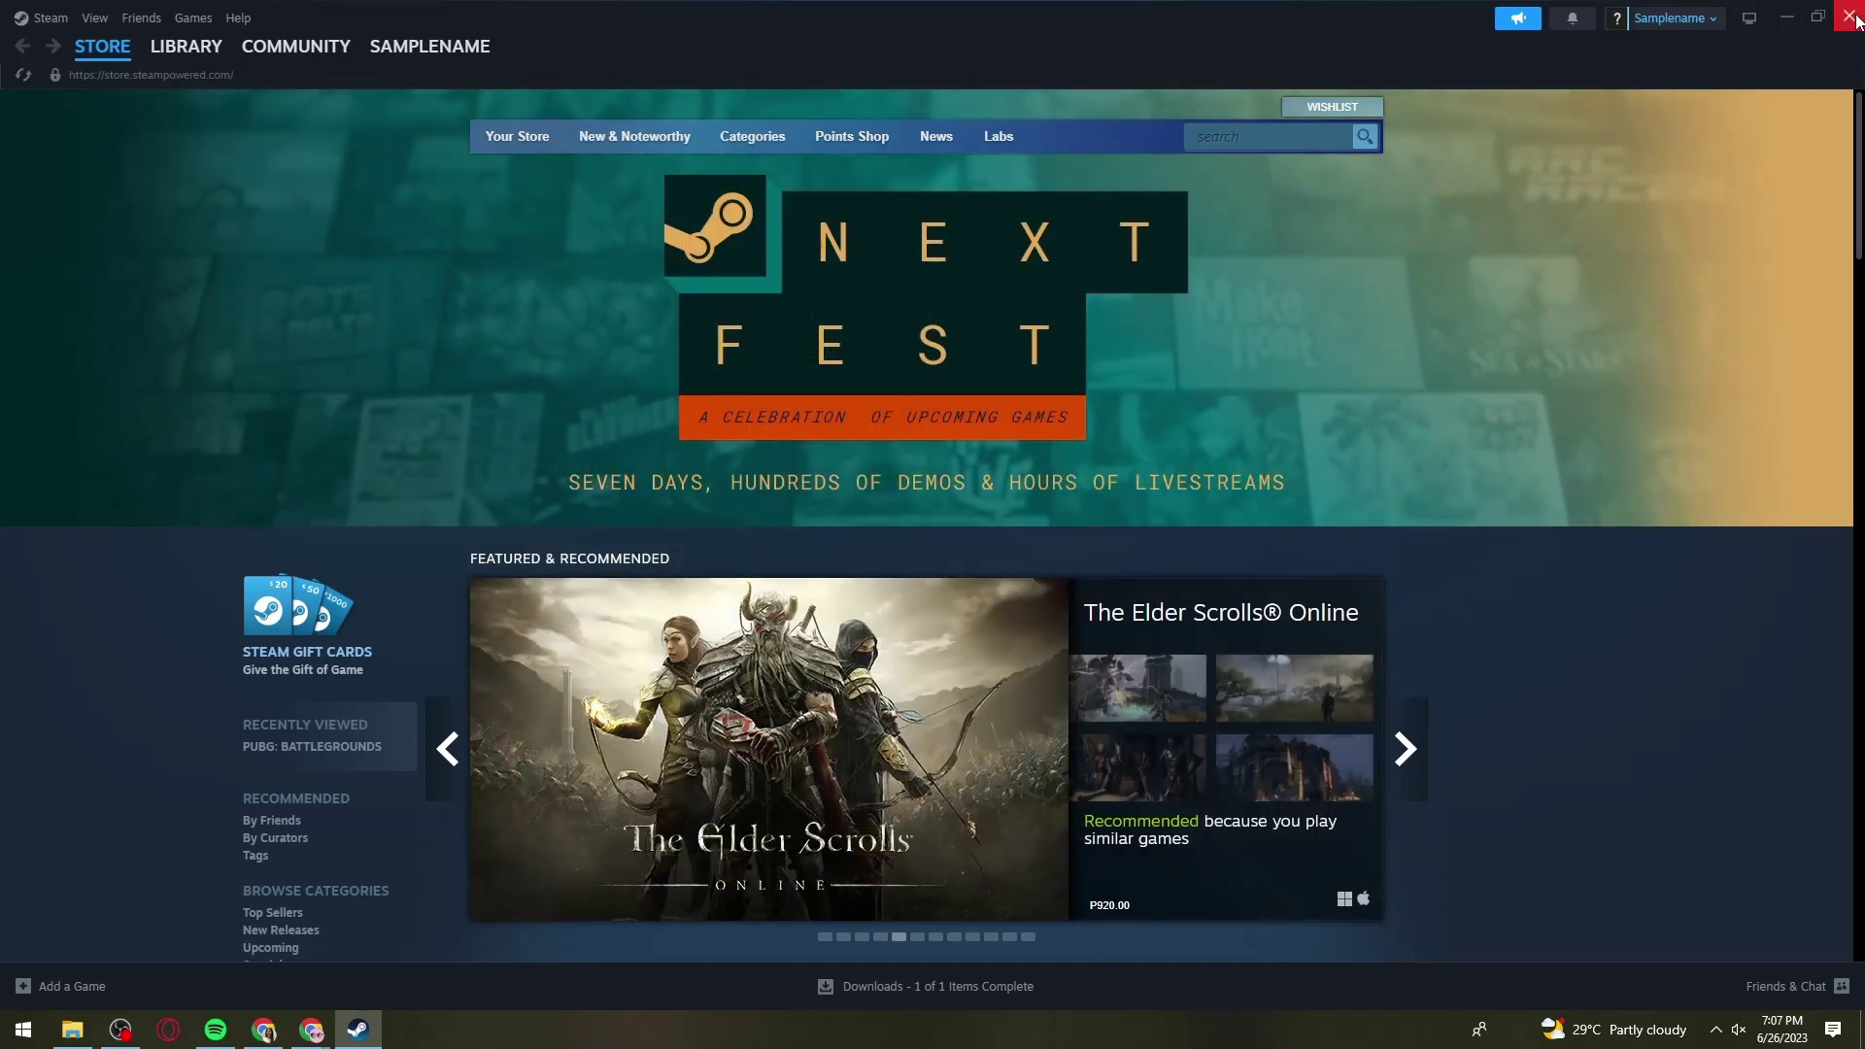
Close the Steam window and exit the Steam client still running in the background.
left_click(1849, 16)
left_click(1717, 1029)
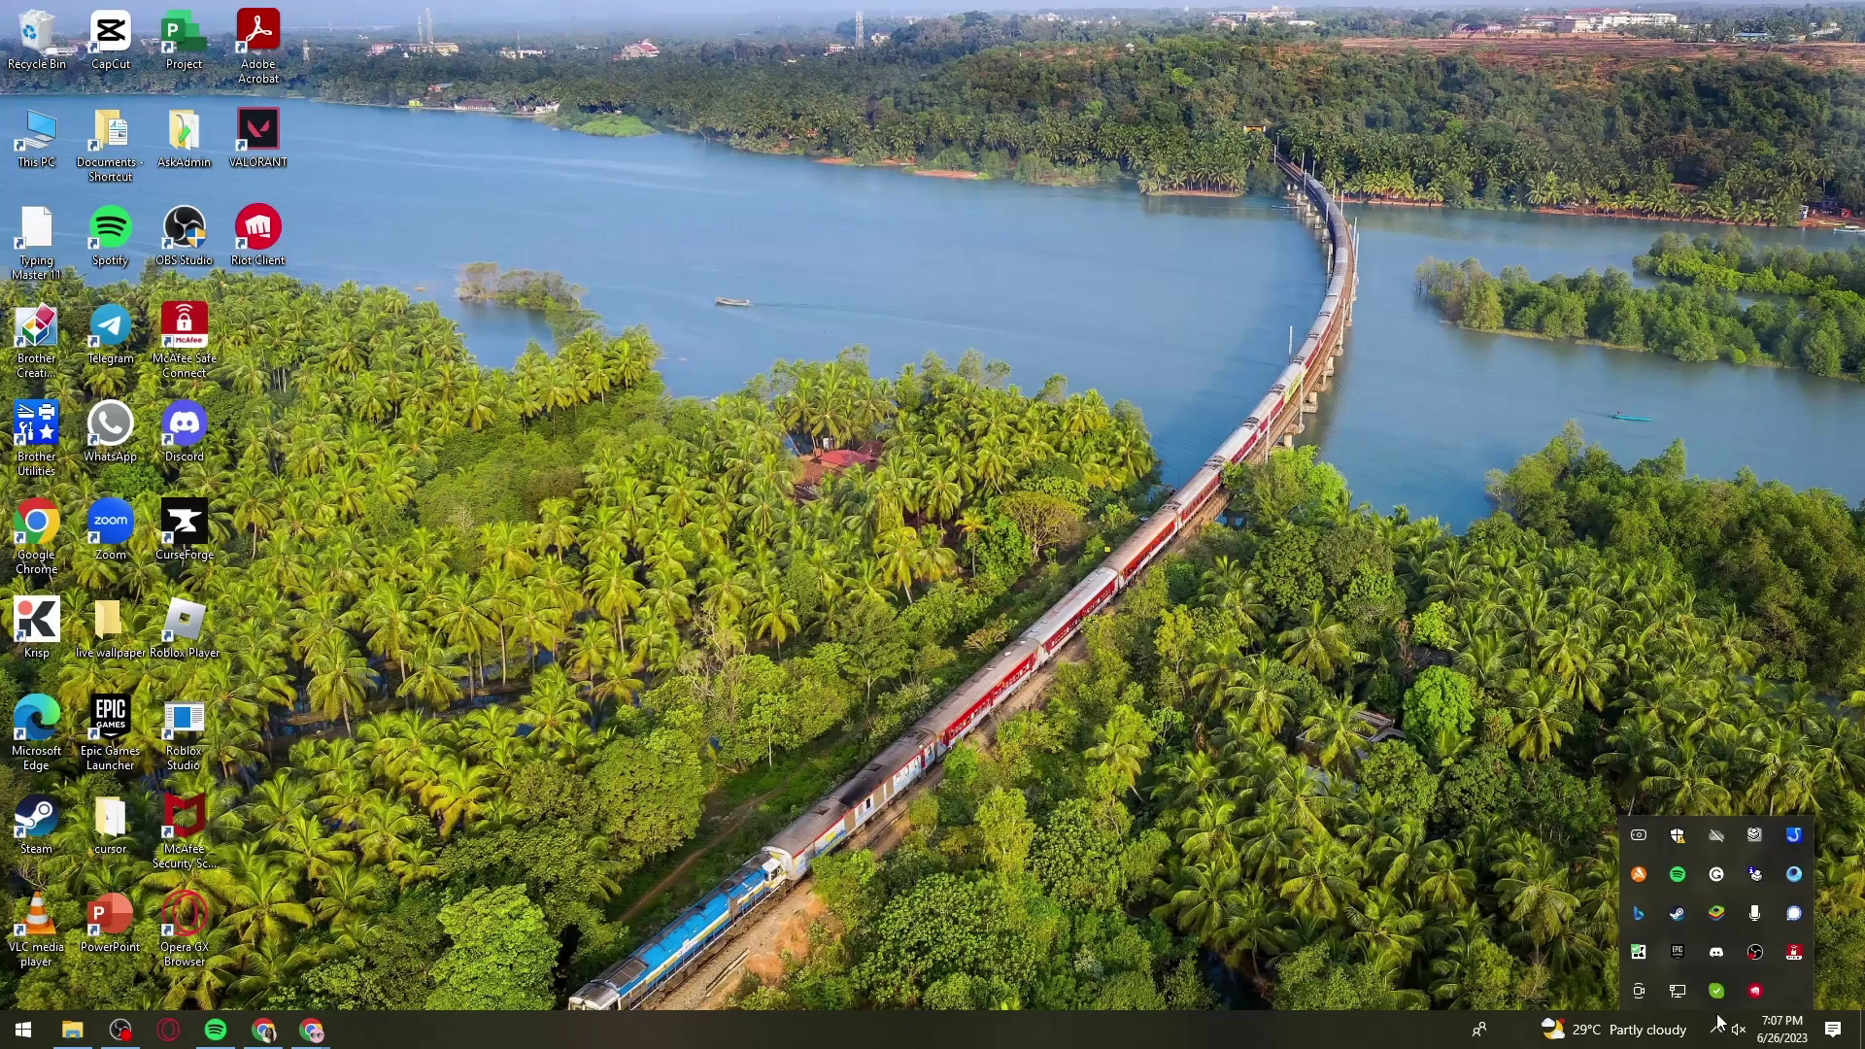
right_click(1687, 917)
left_click(1656, 903)
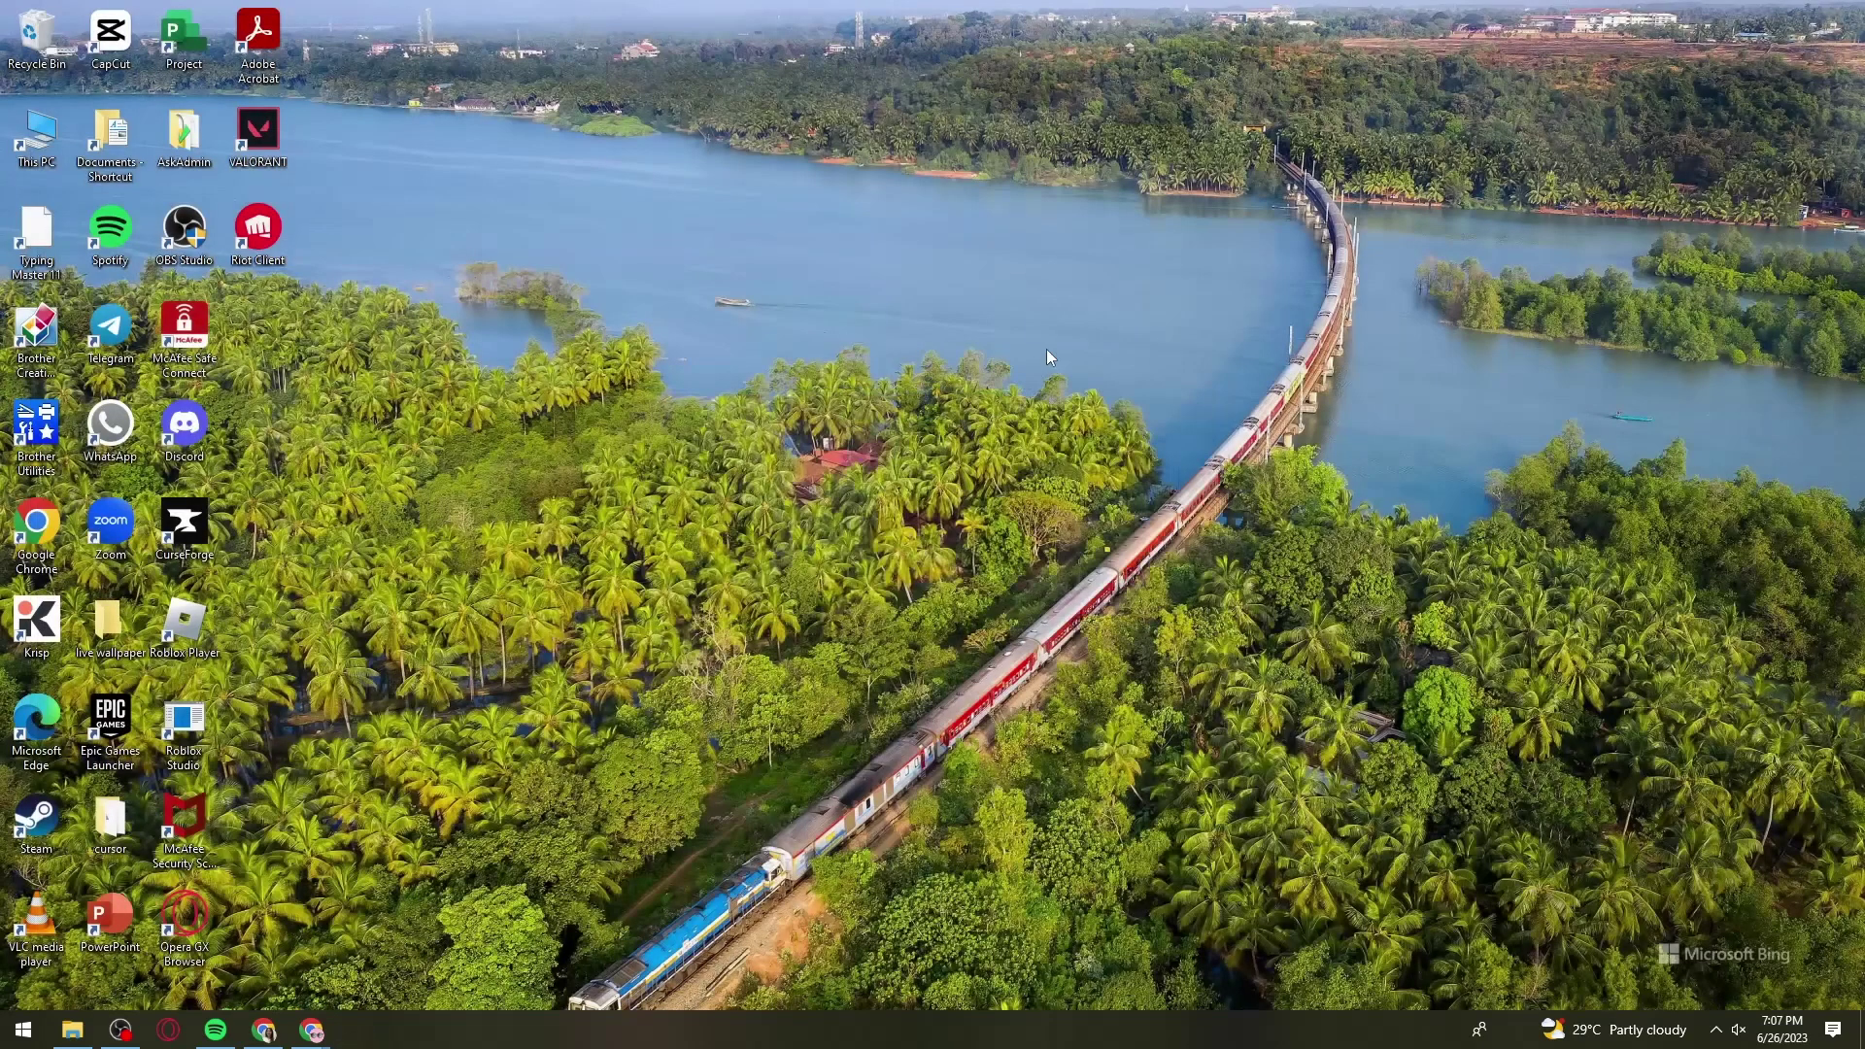
Refresh the desktop and open the Program Files (x86) folder on Local Disk (C:) in File Explorer.
right_click(1046, 348)
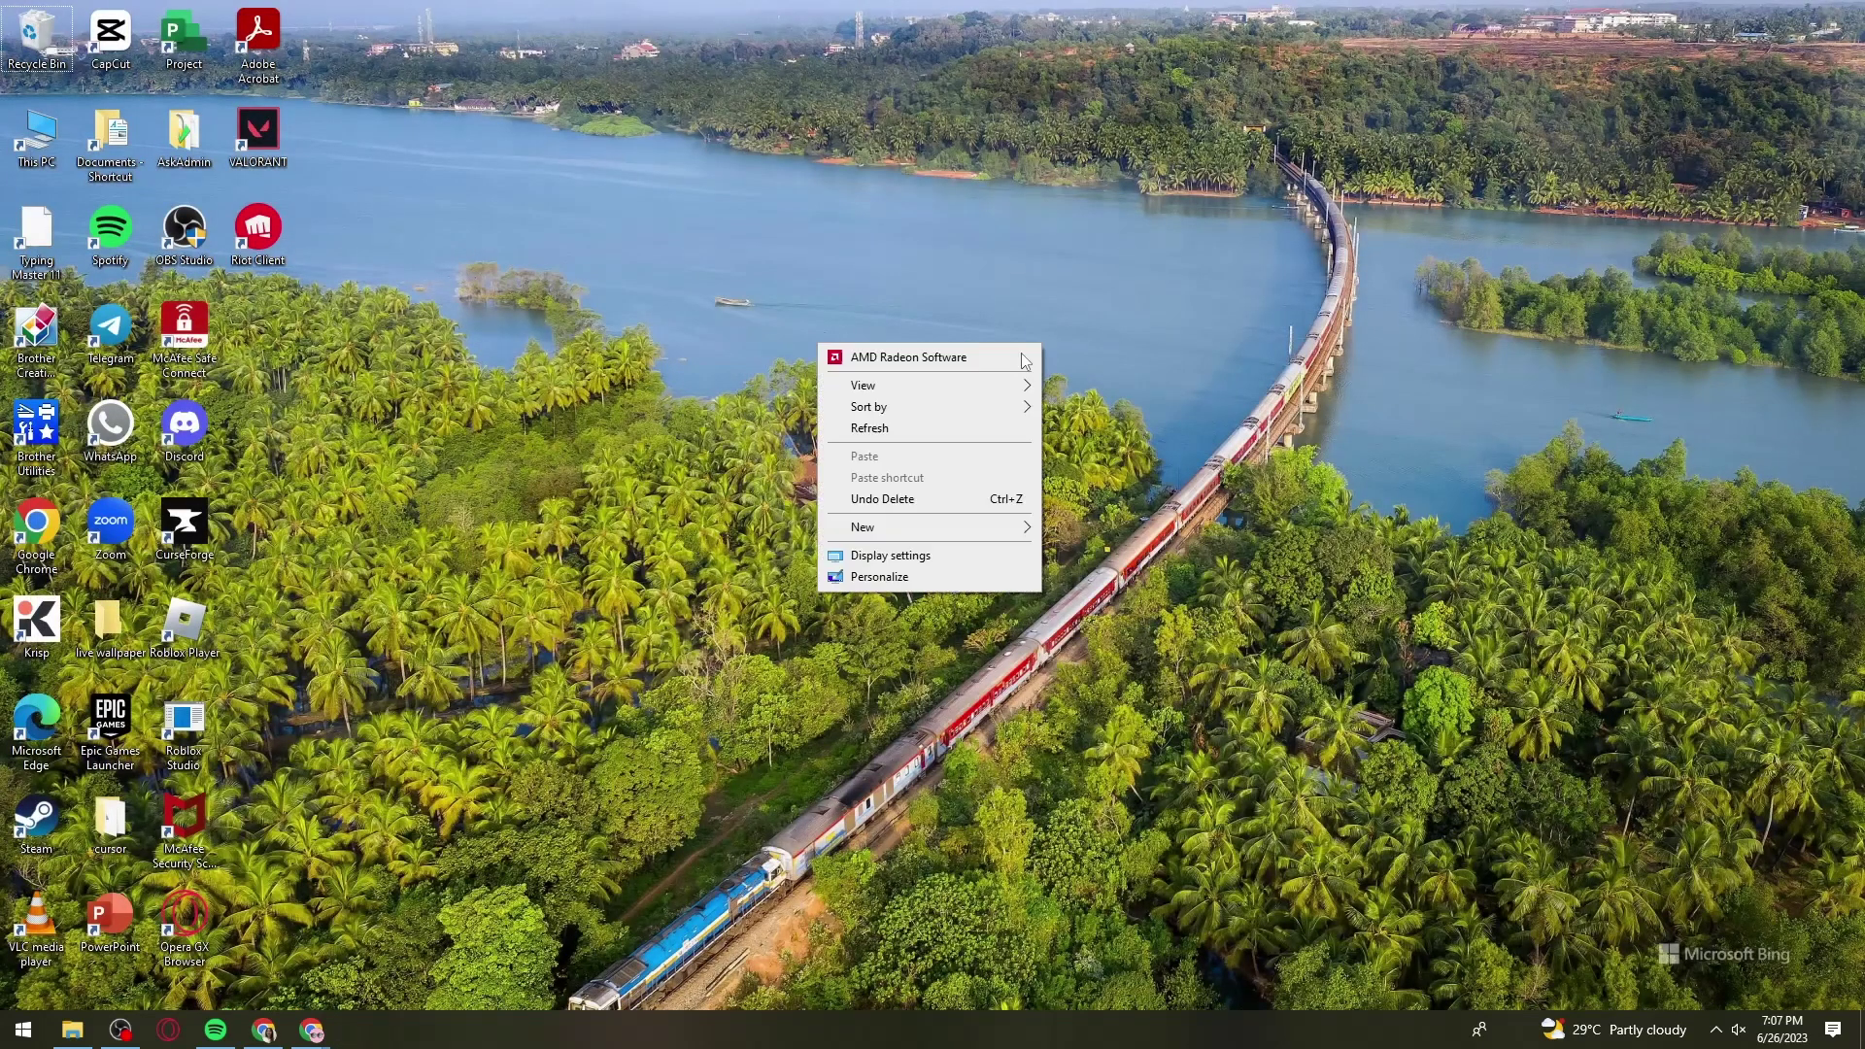
left_click(999, 427)
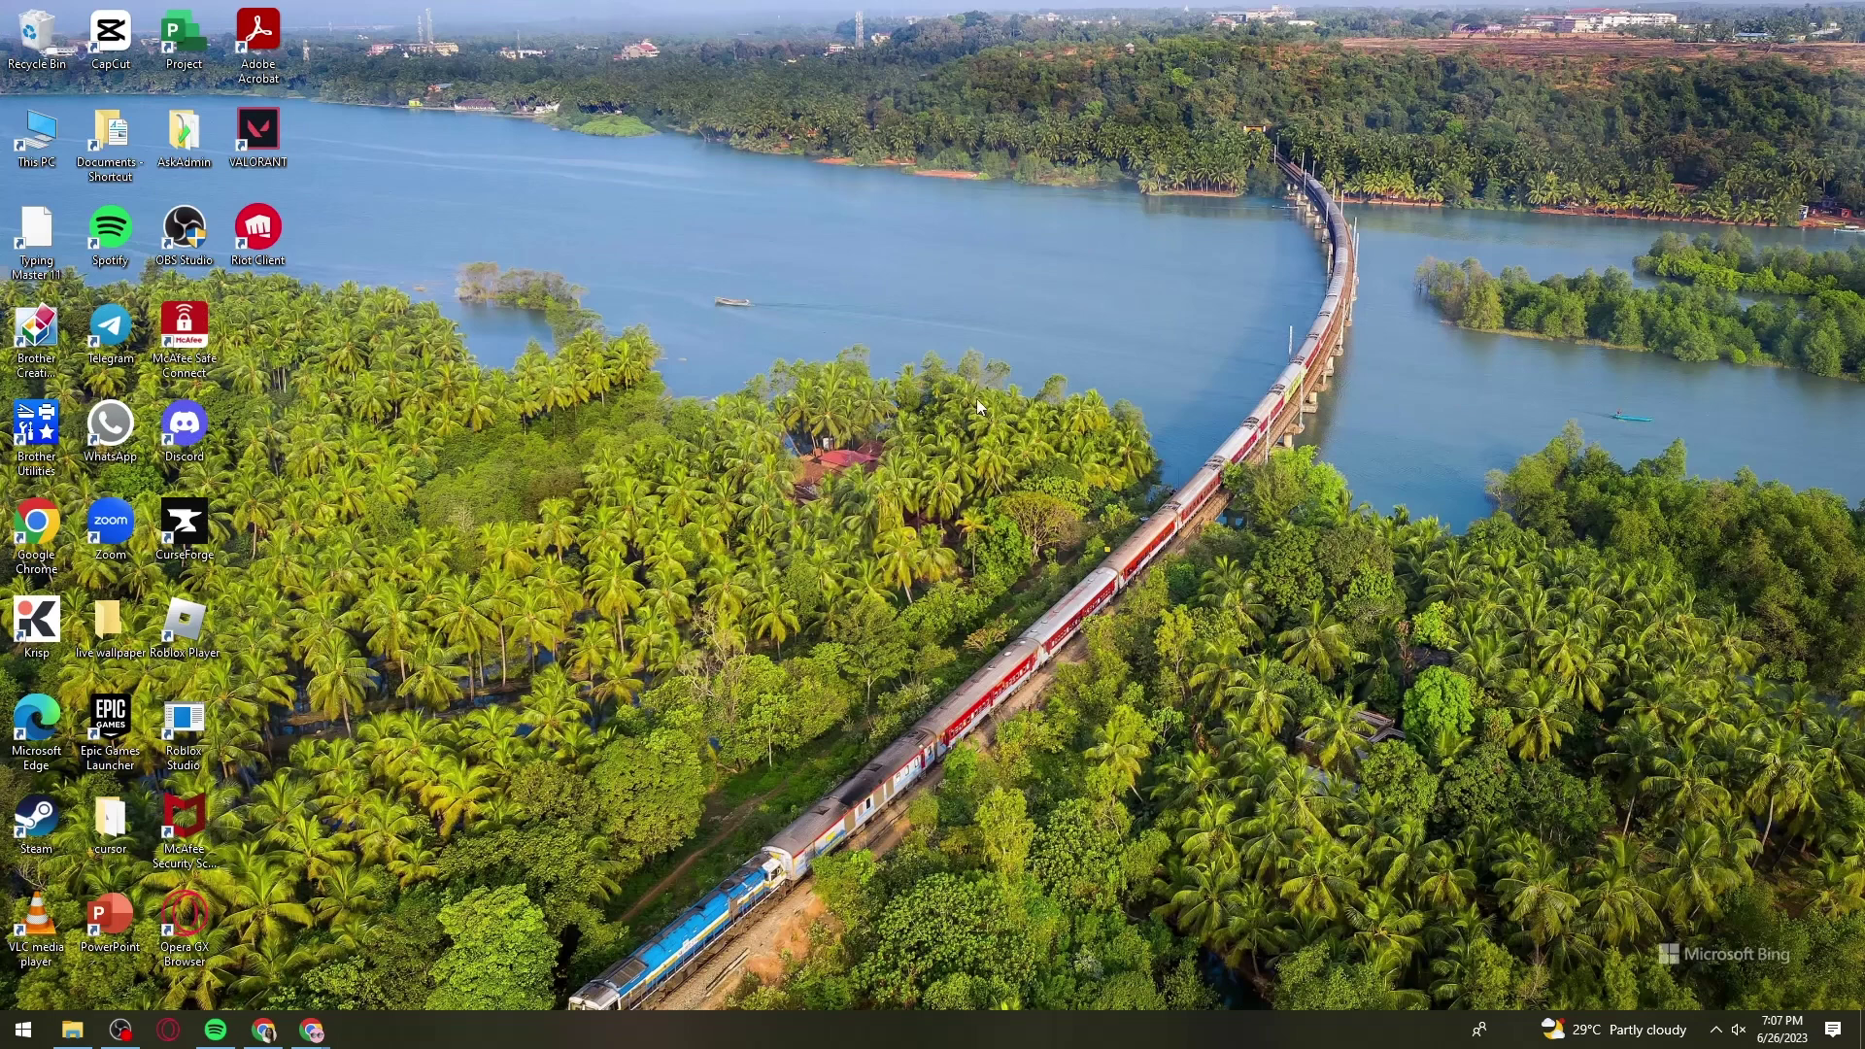
double_click(26, 167)
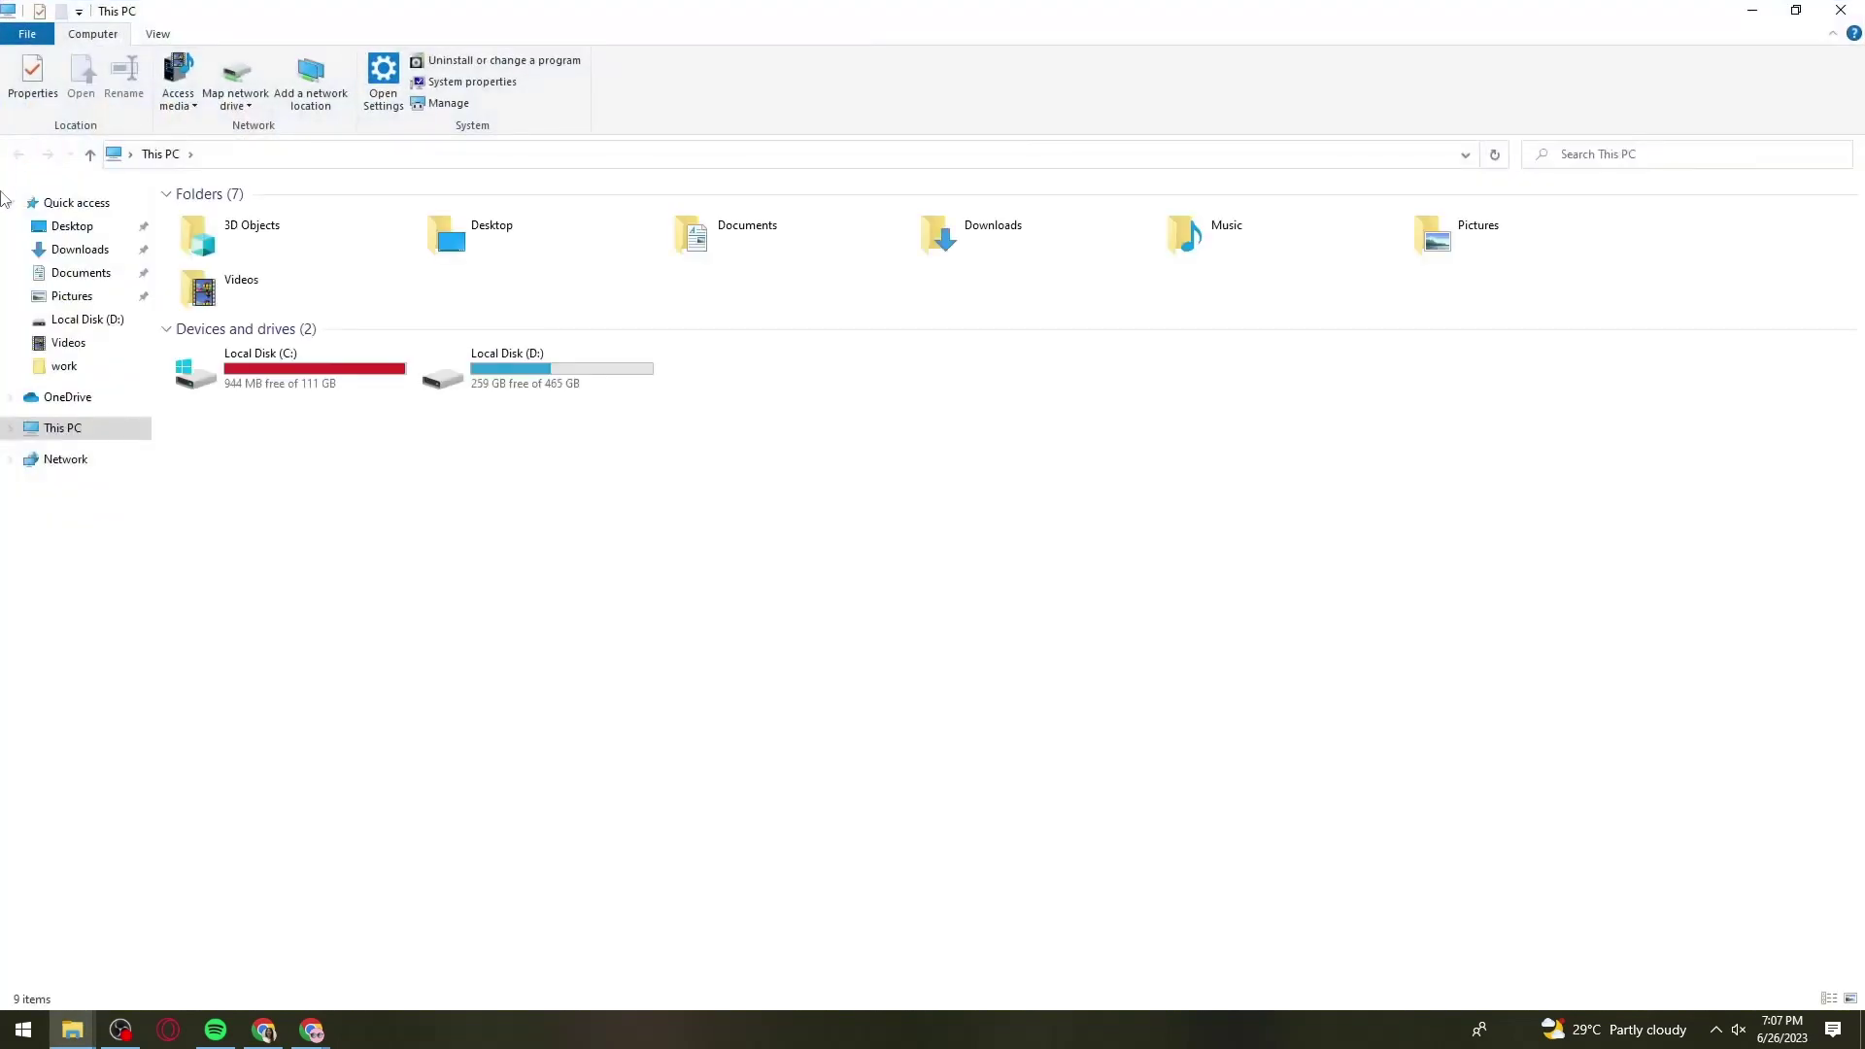
left_click(262, 369)
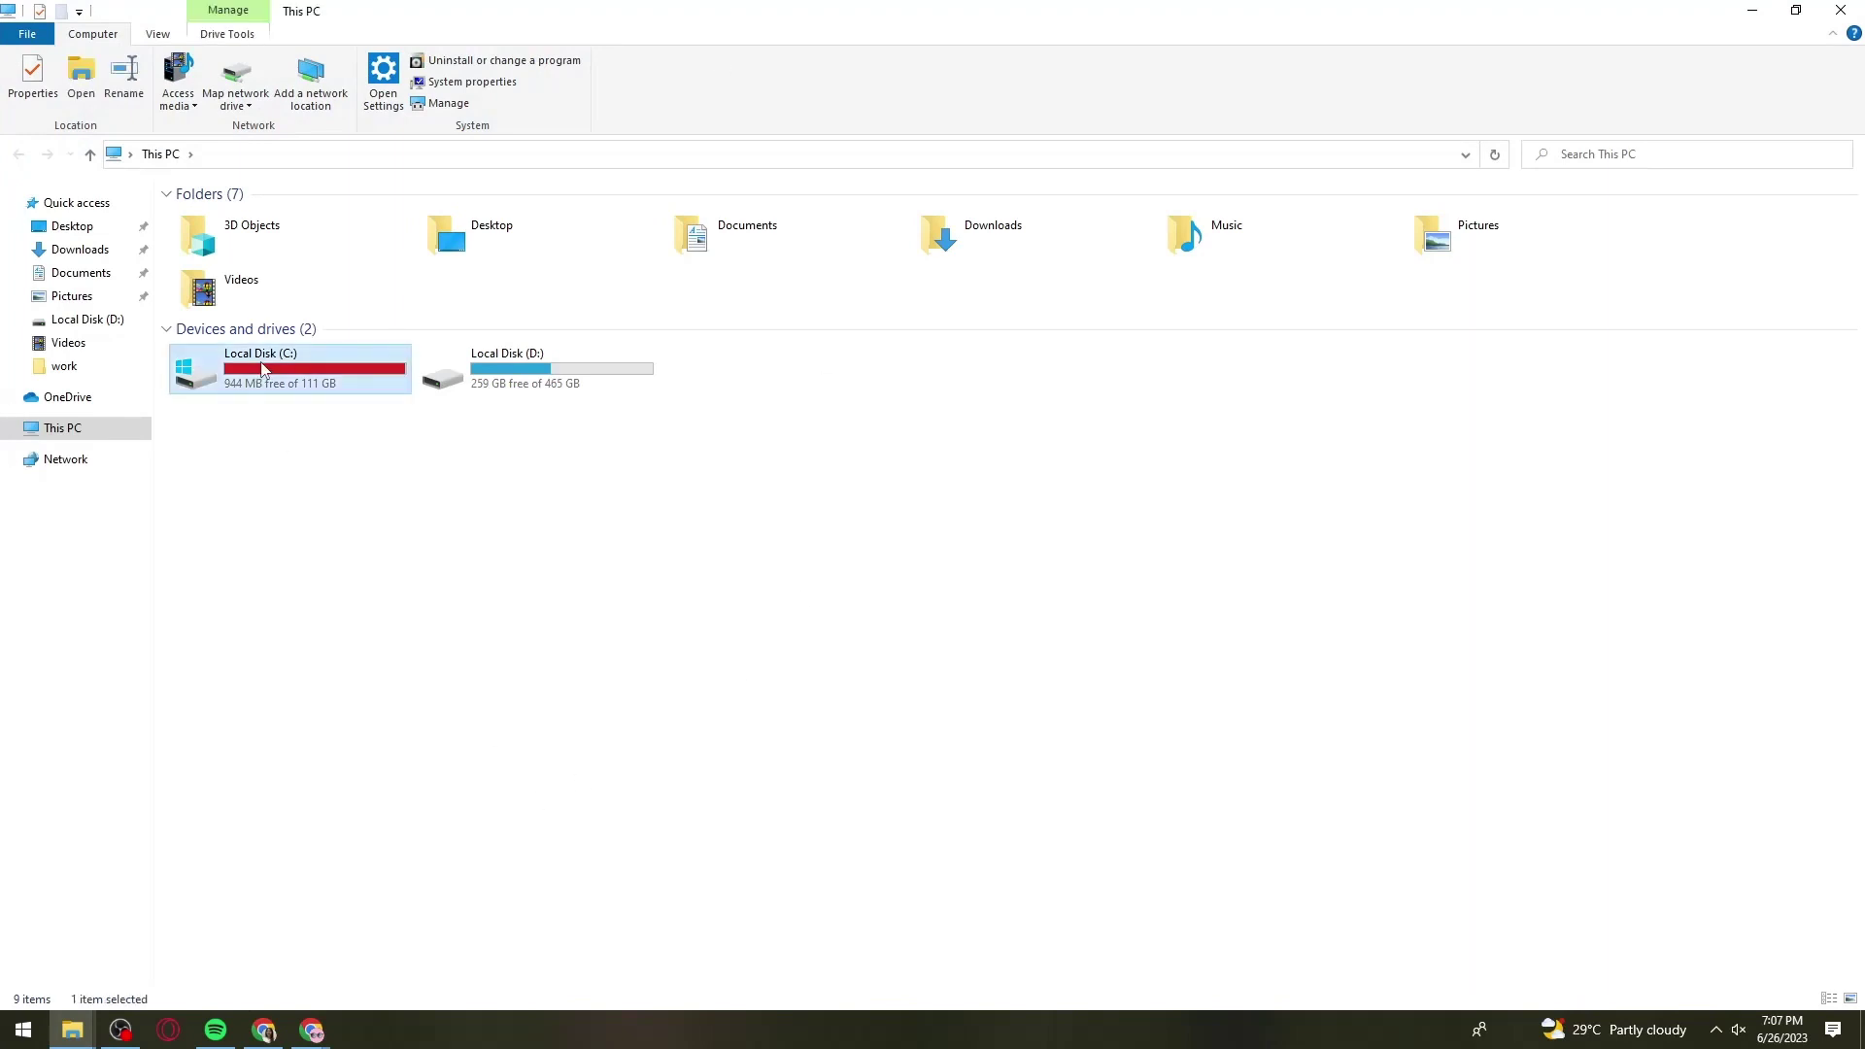
double_click(268, 377)
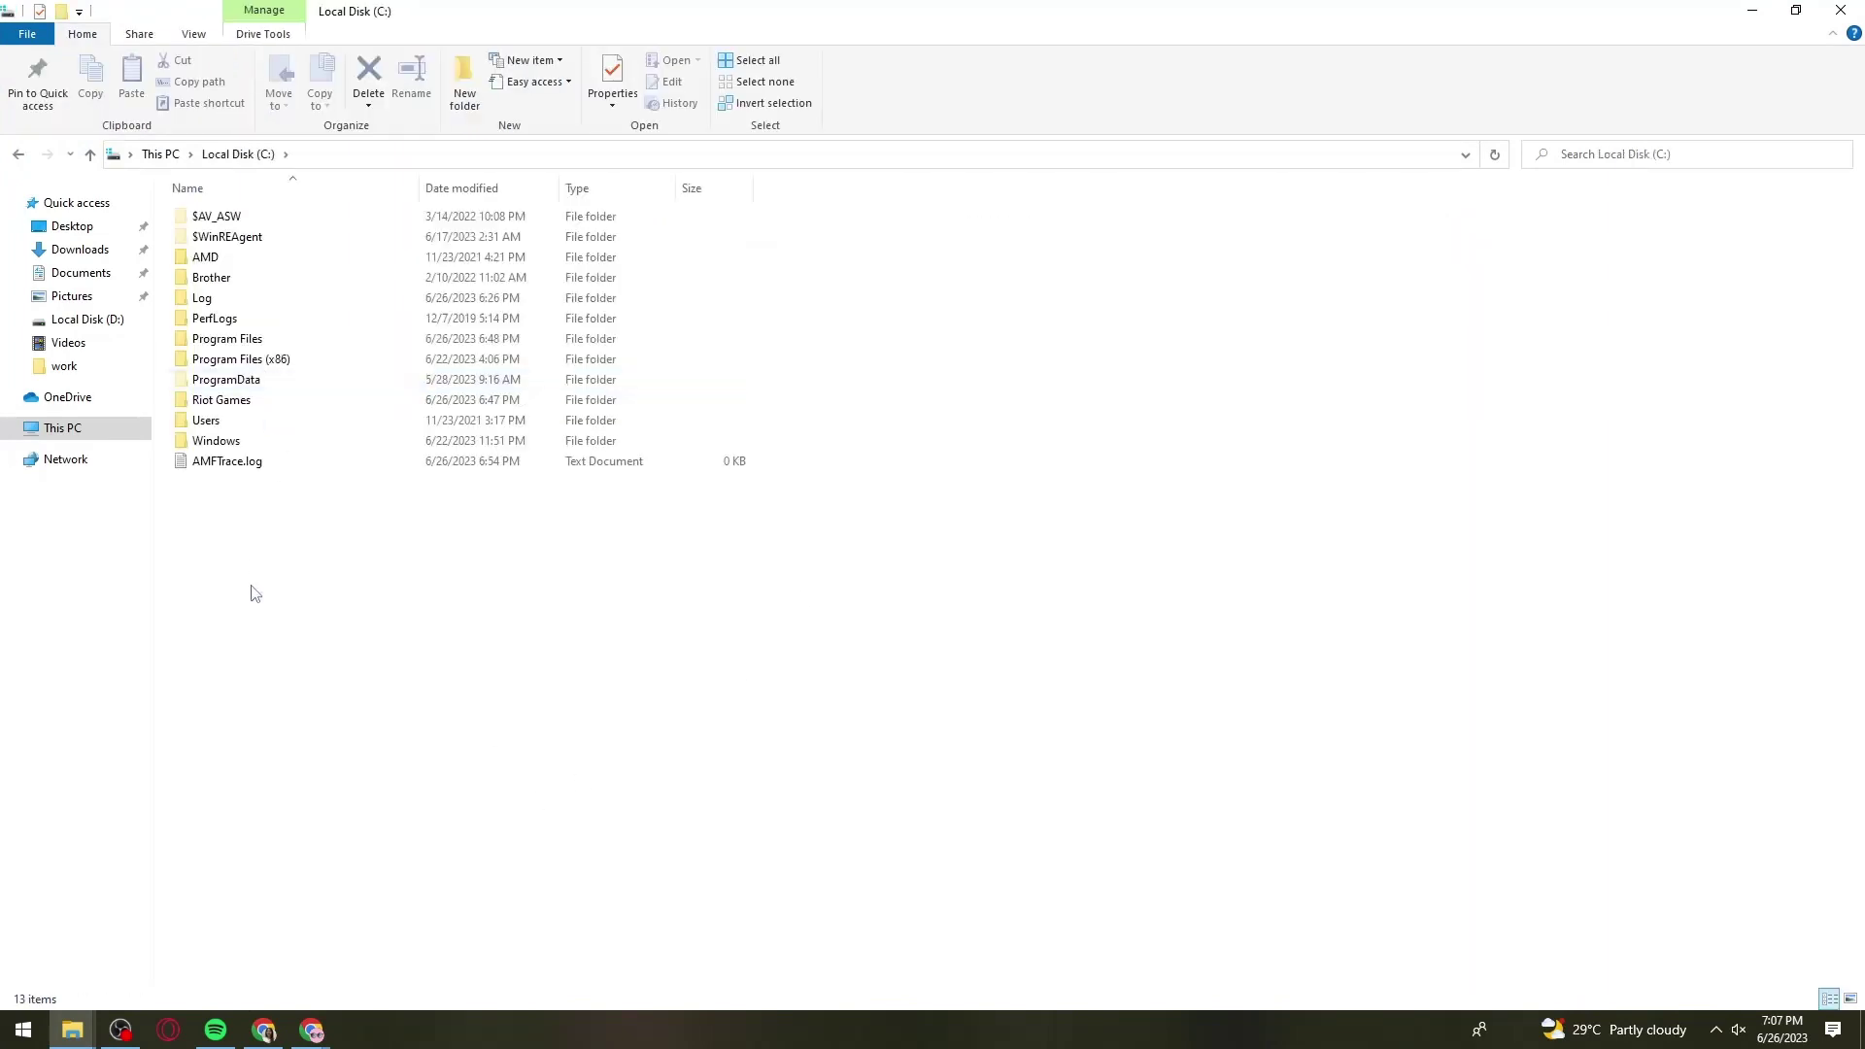
double_click(327, 363)
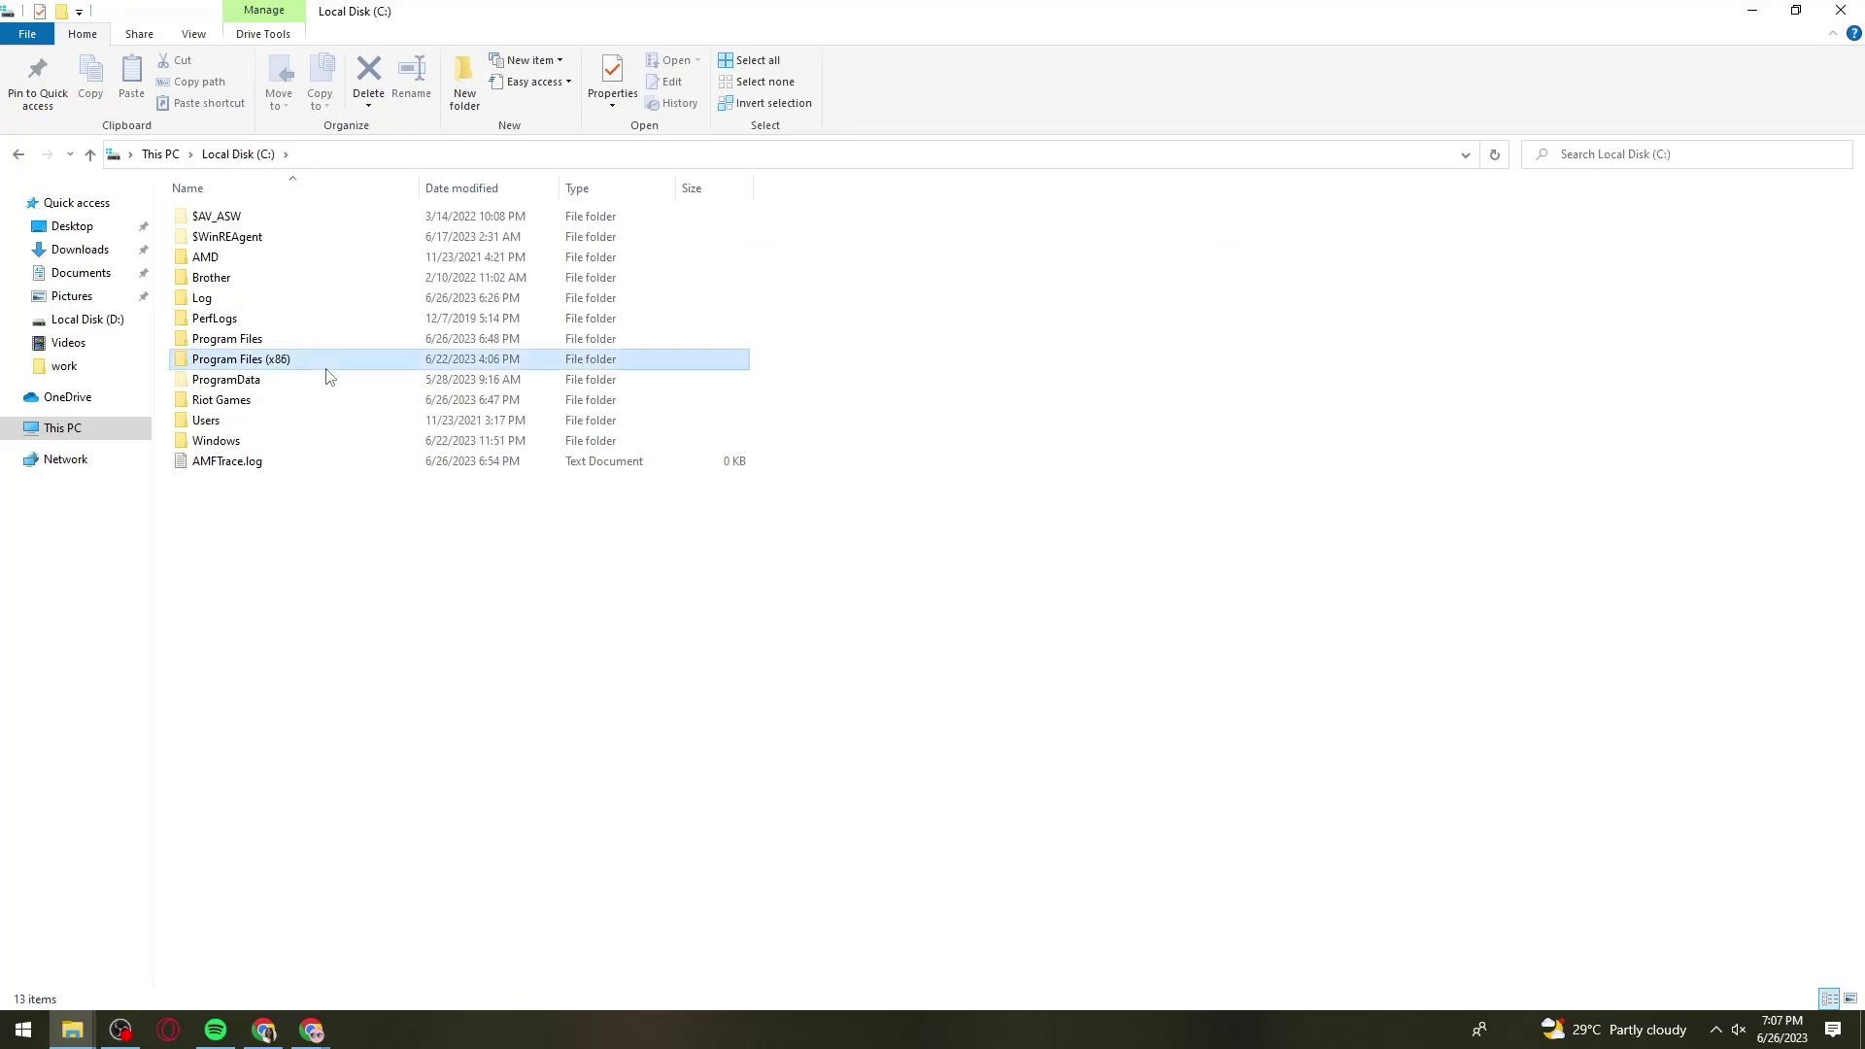
left_click(19, 153)
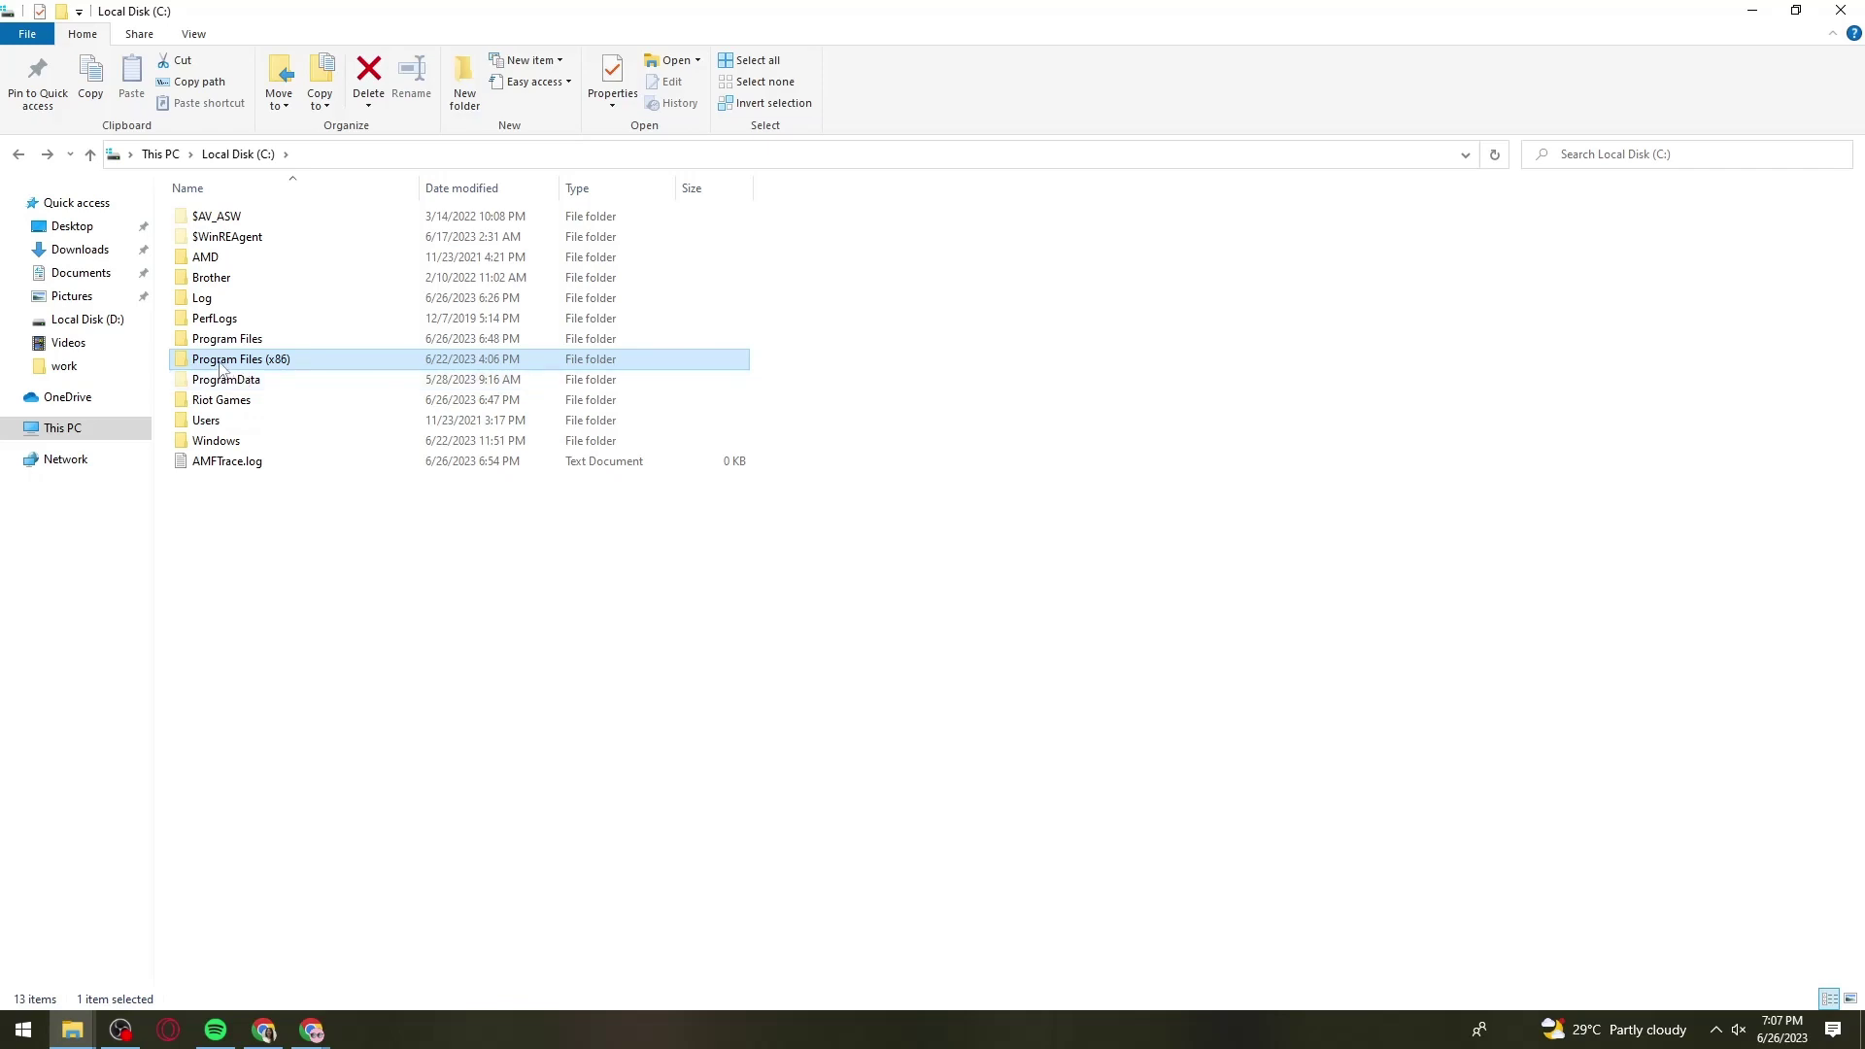
double_click(304, 365)
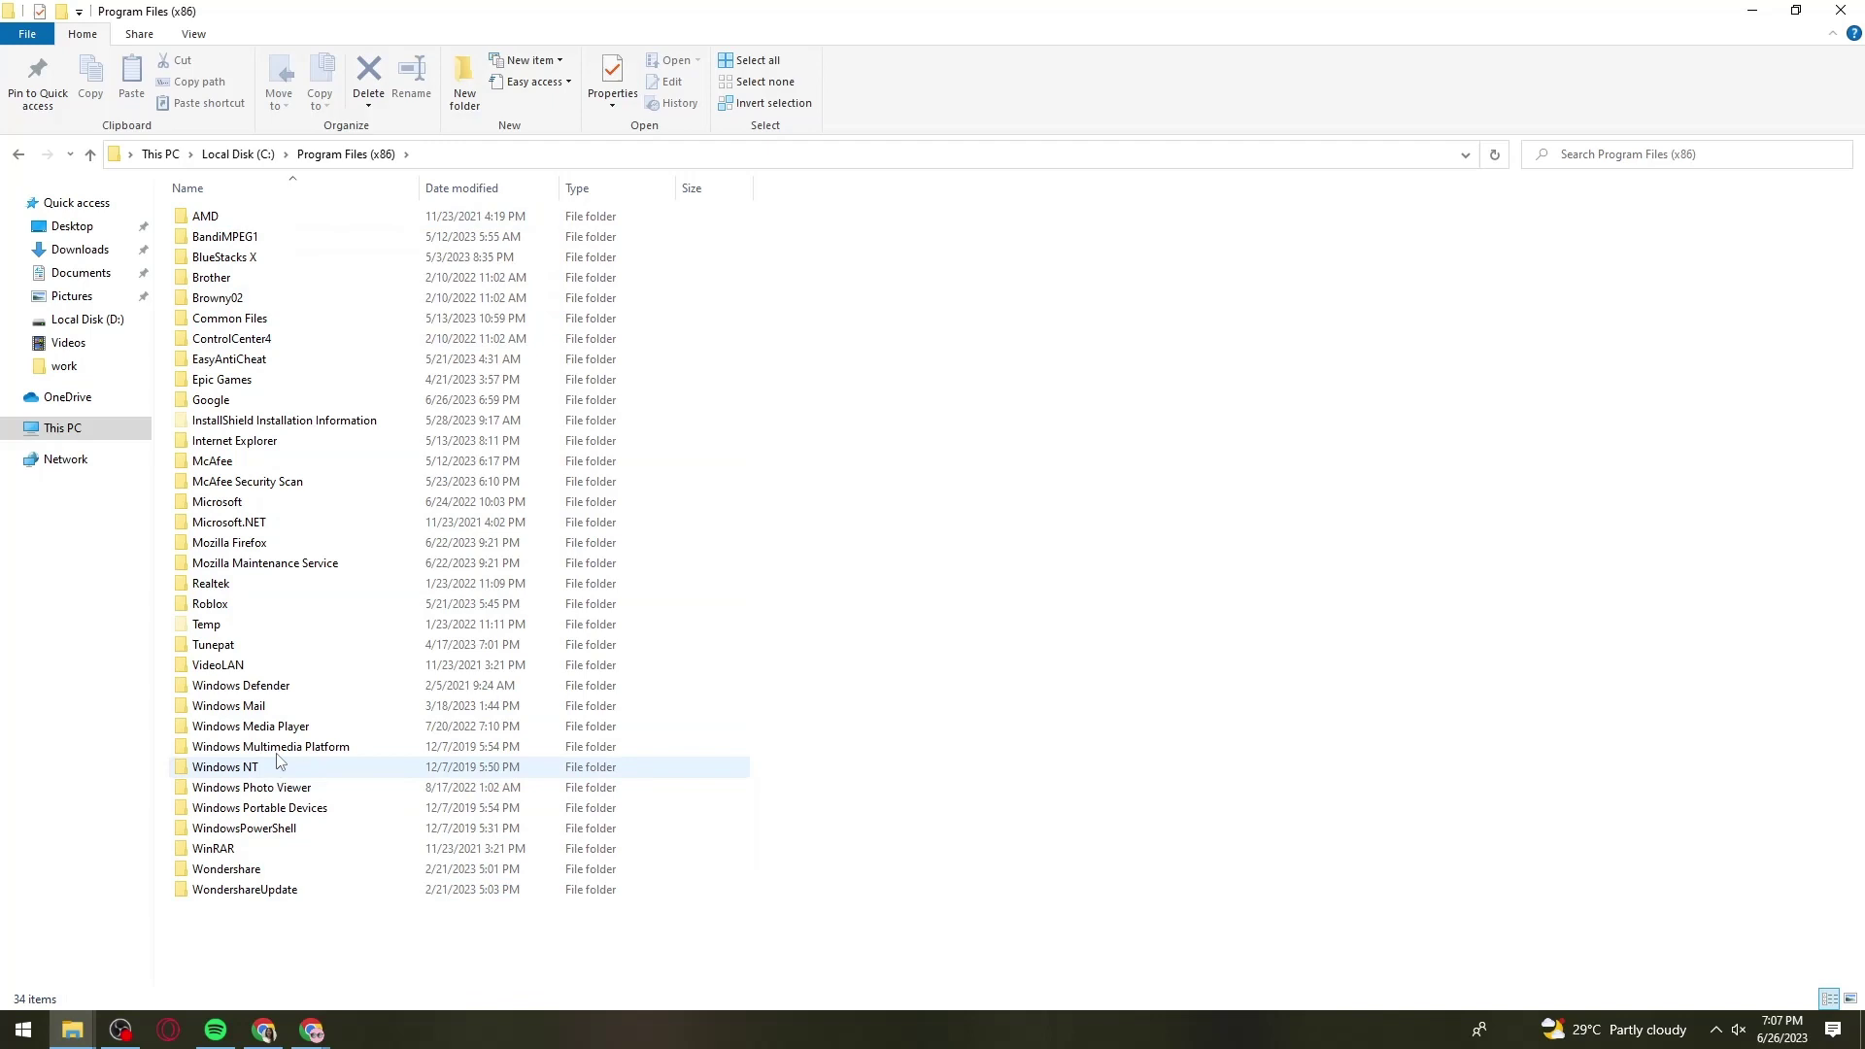
Search the Program Files (x86) folder for "steam".
left_click(1713, 158)
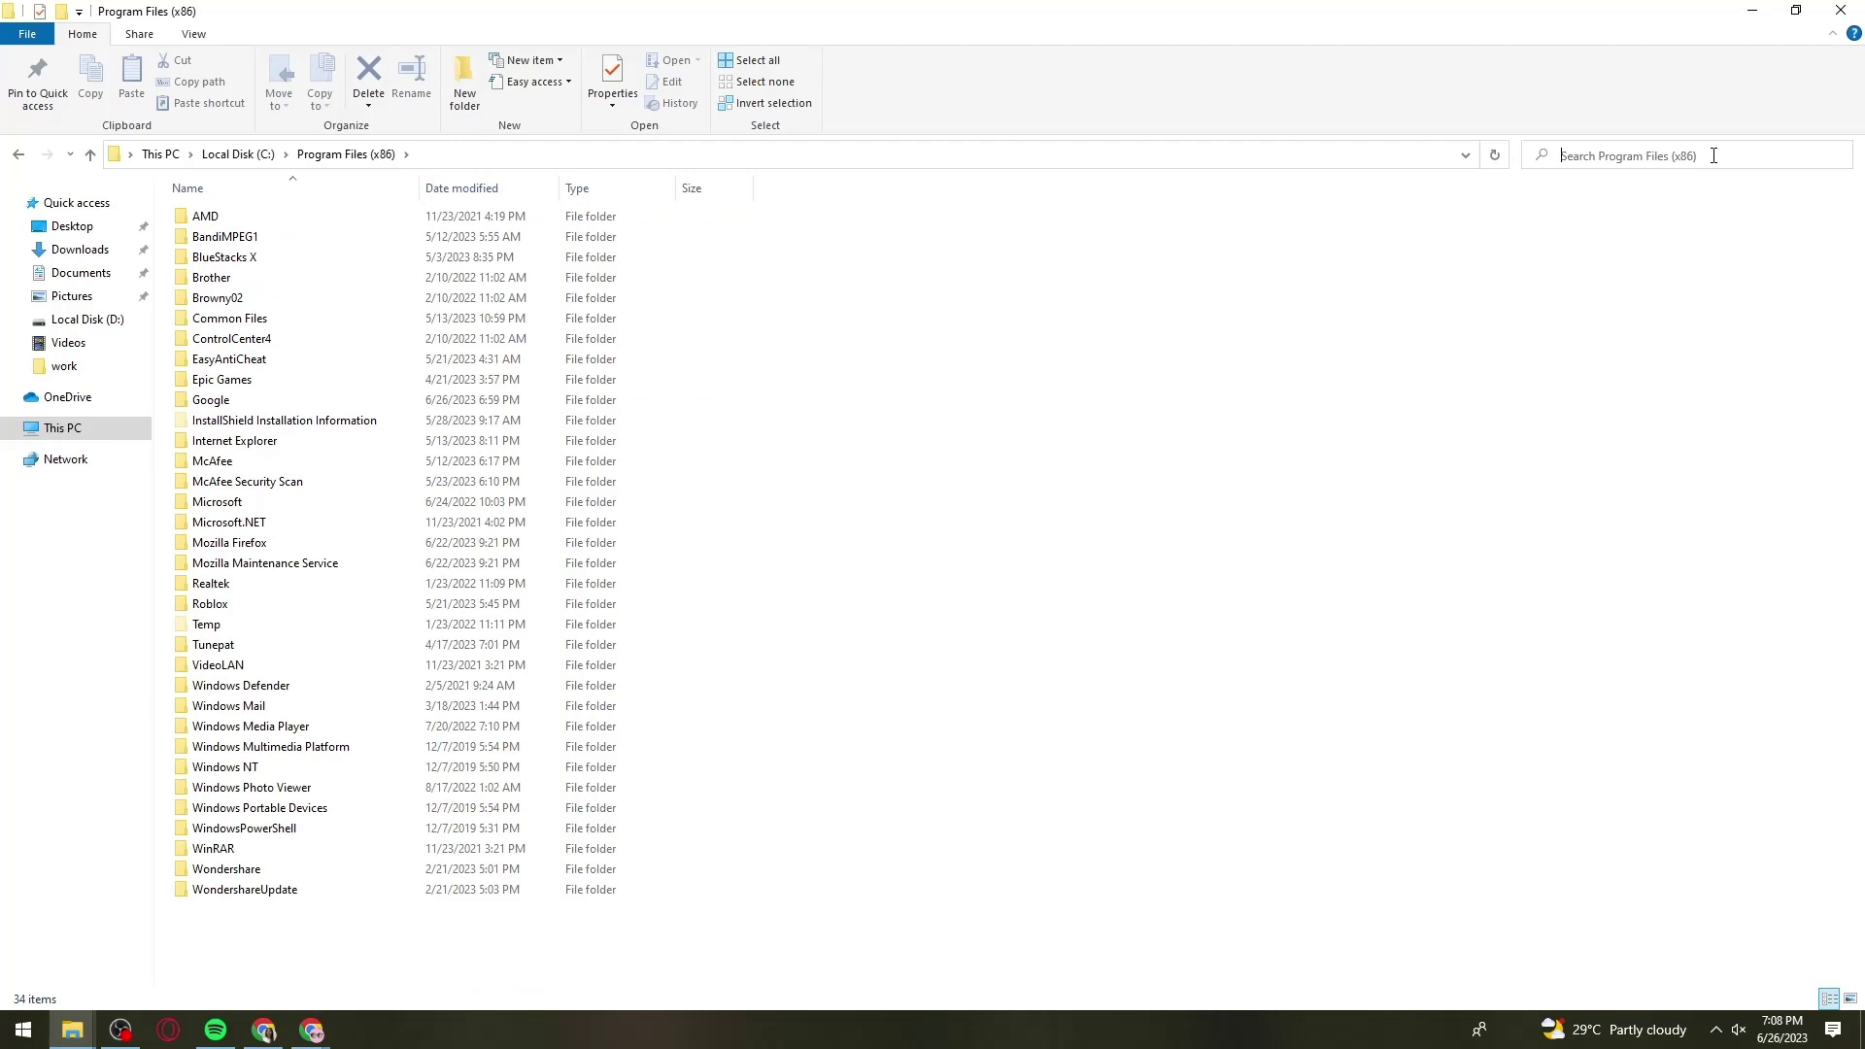
type("steam")
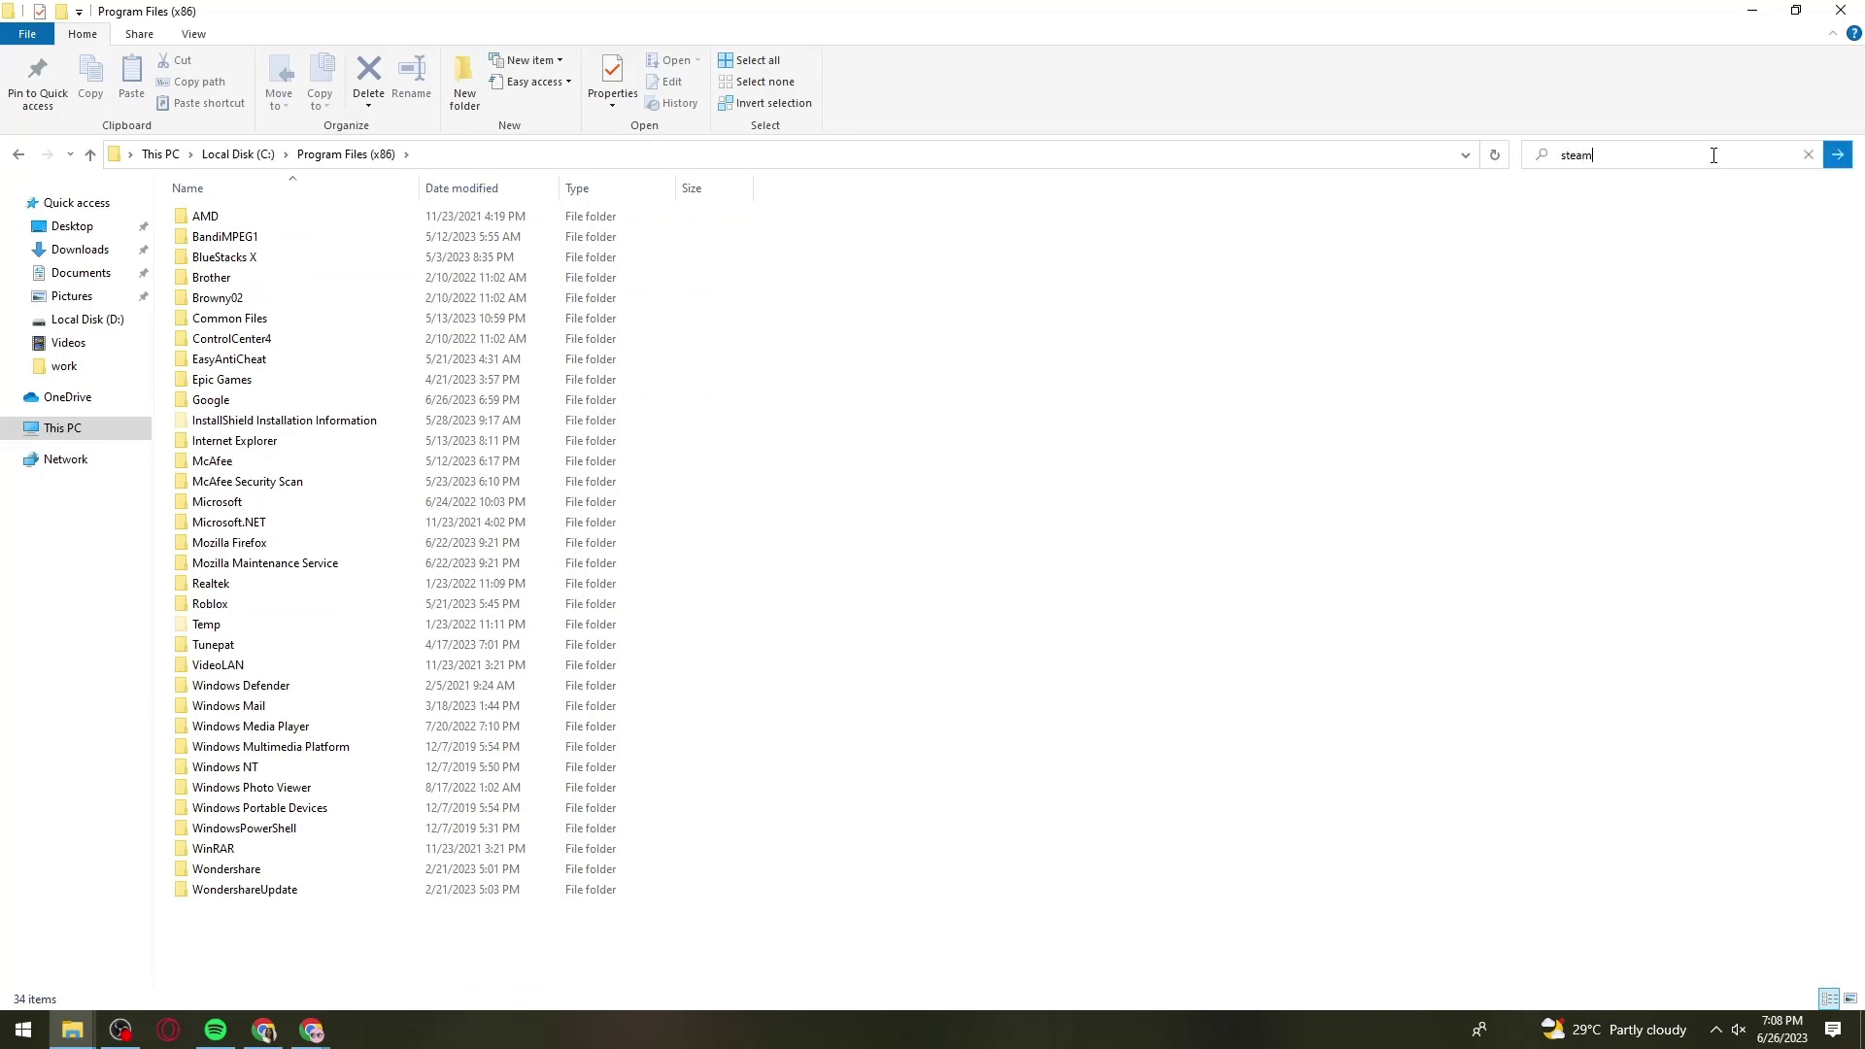
key("Return")
key("BackSpace")
left_click(904, 379)
Search the Desktop folder for "steam" and look in the Downloads folder.
left_click(131, 401)
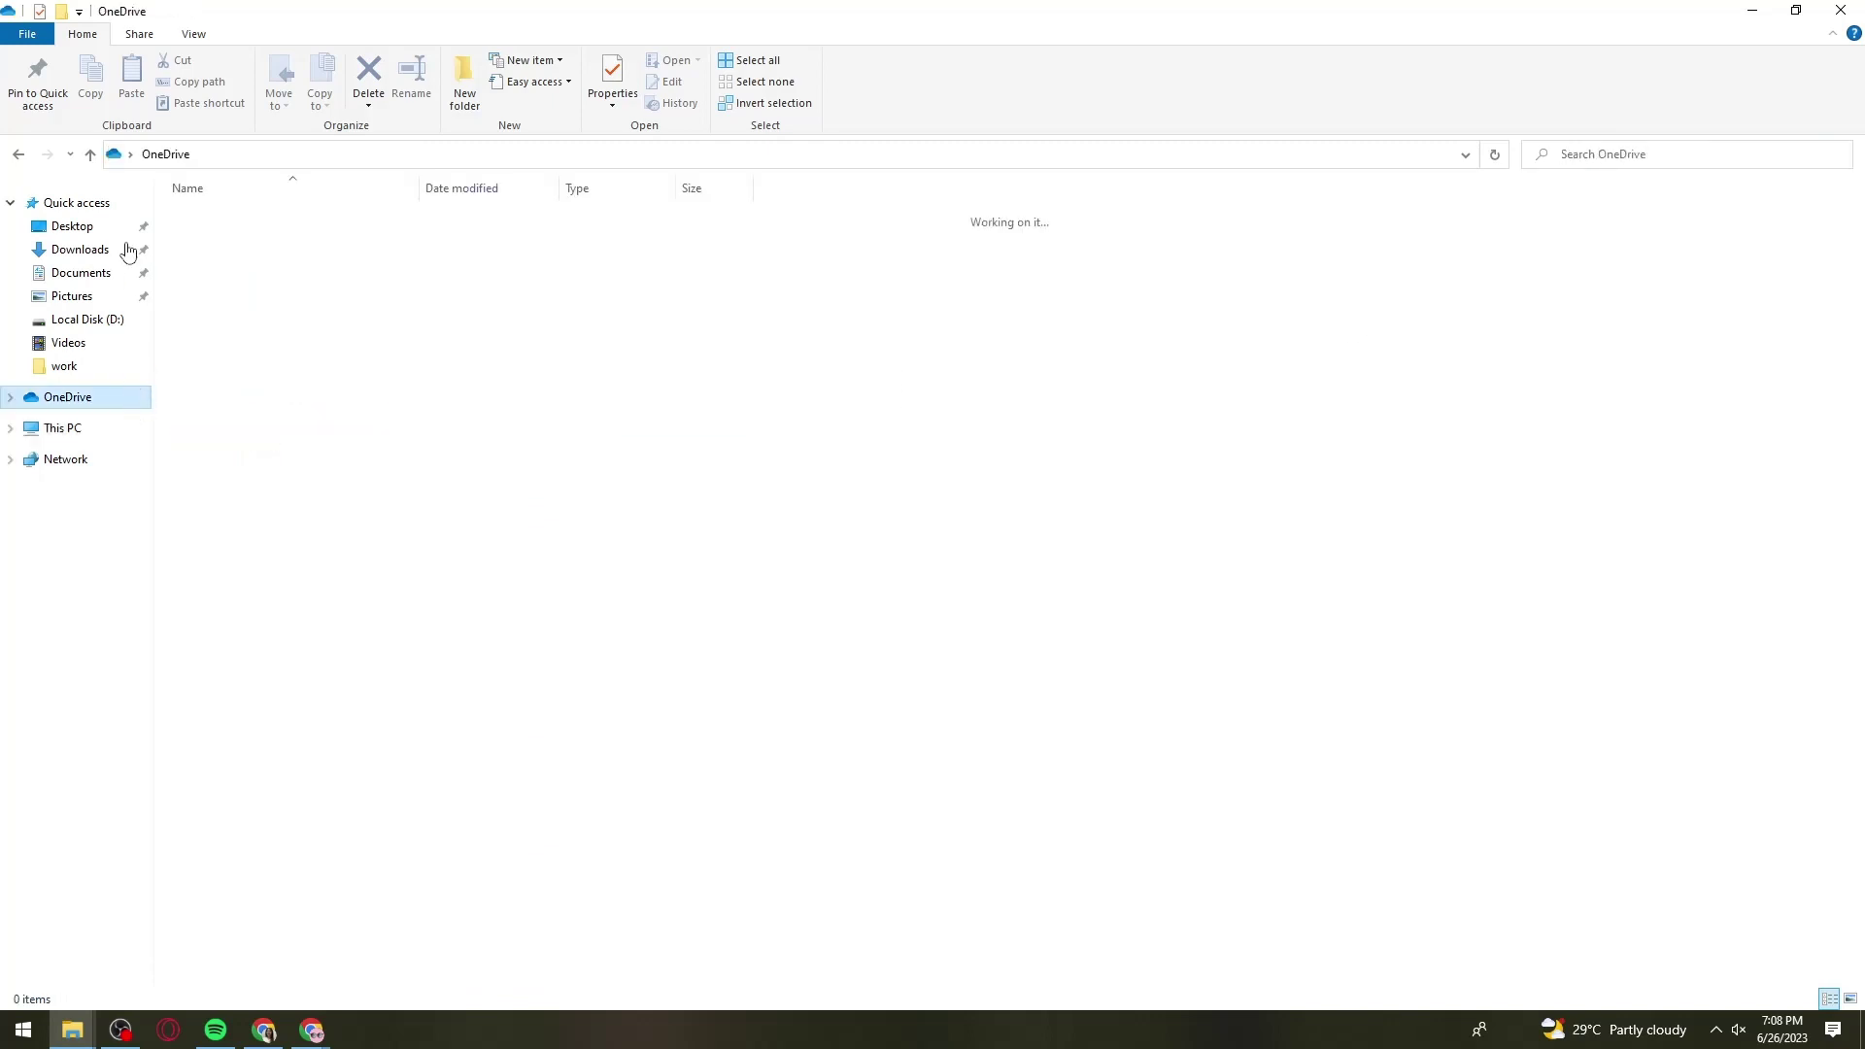
left_click(84, 225)
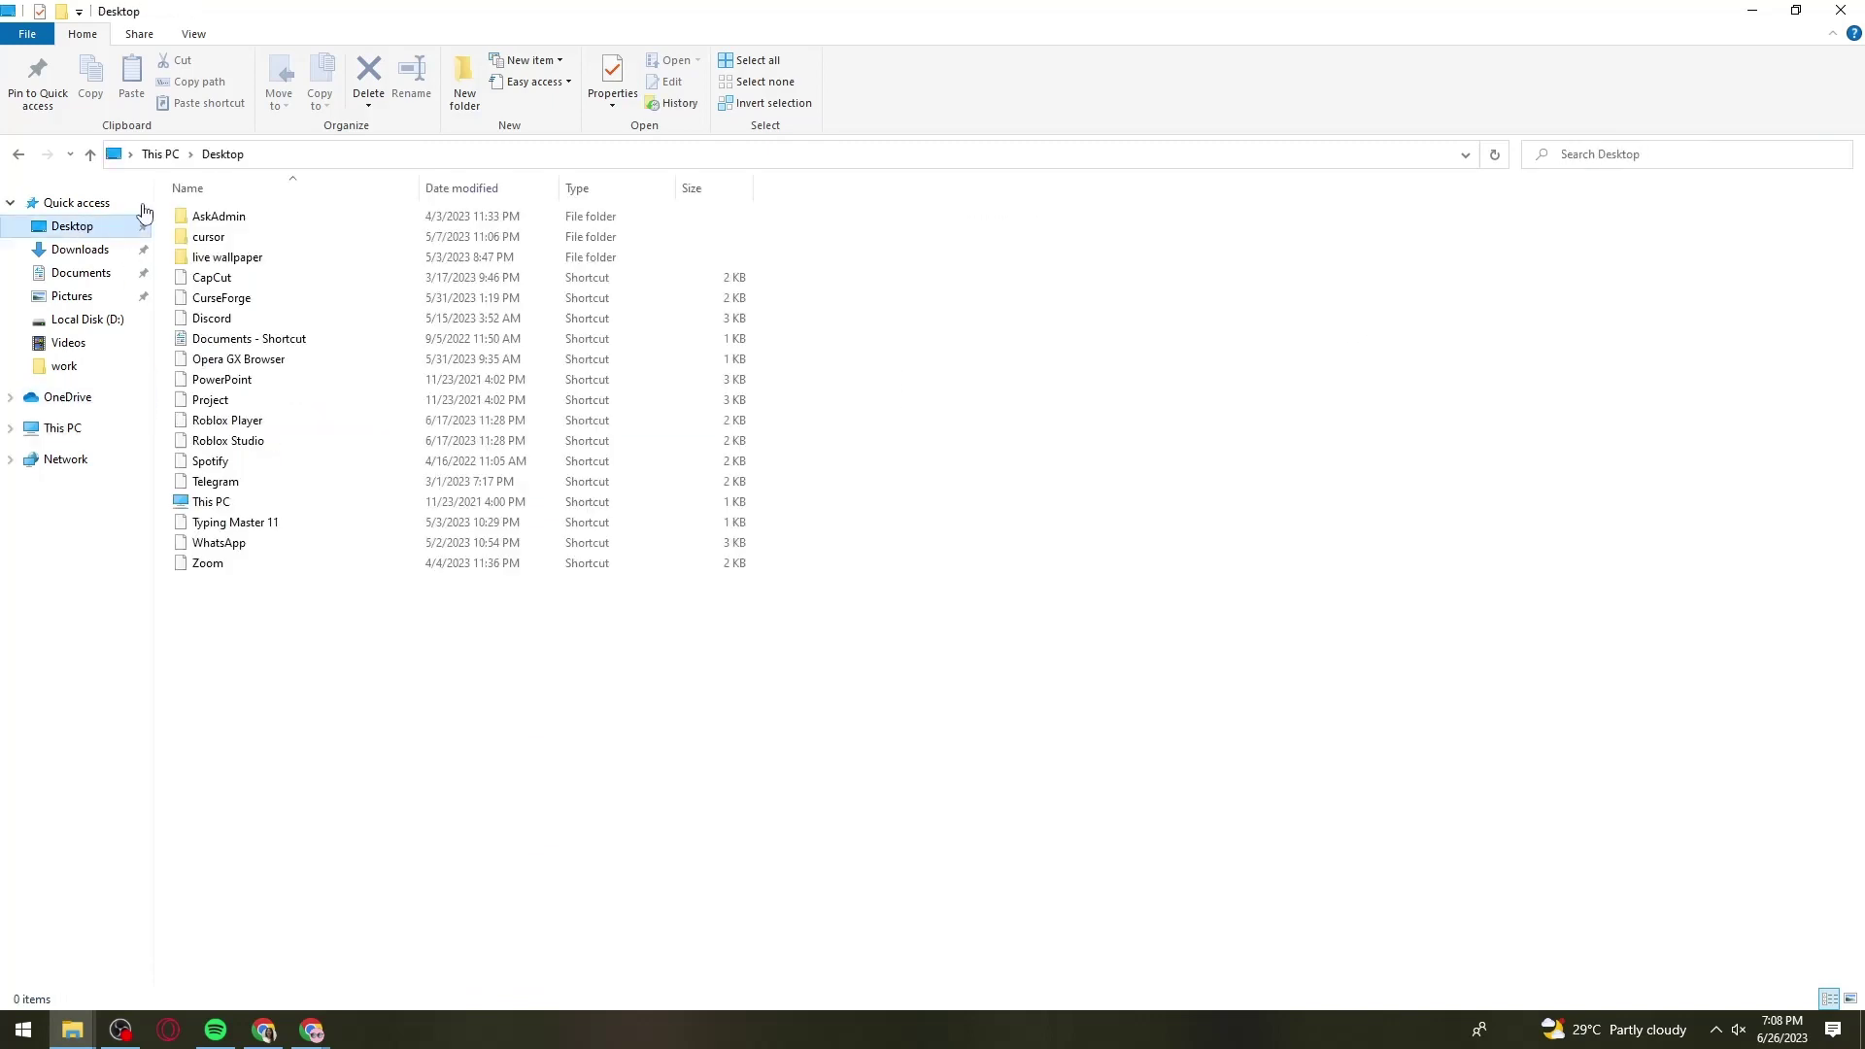
left_click(1656, 160)
type("steam")
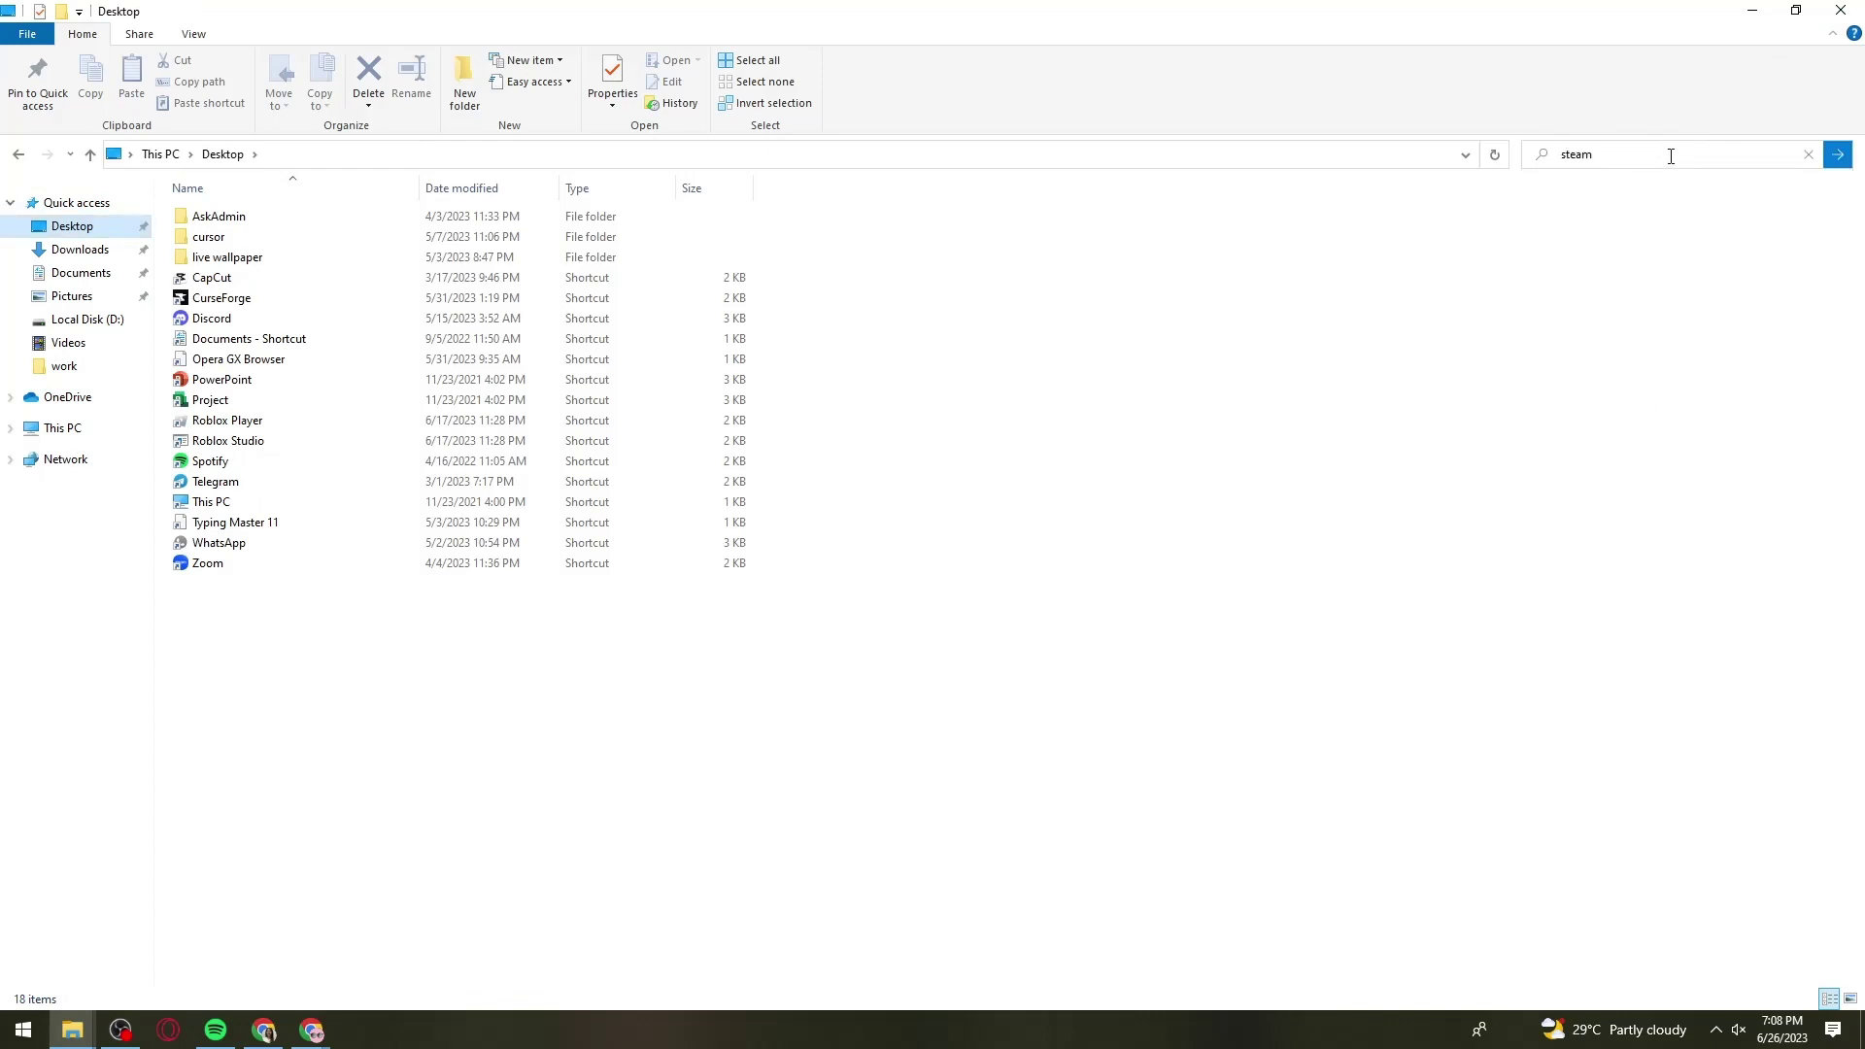
key("Return")
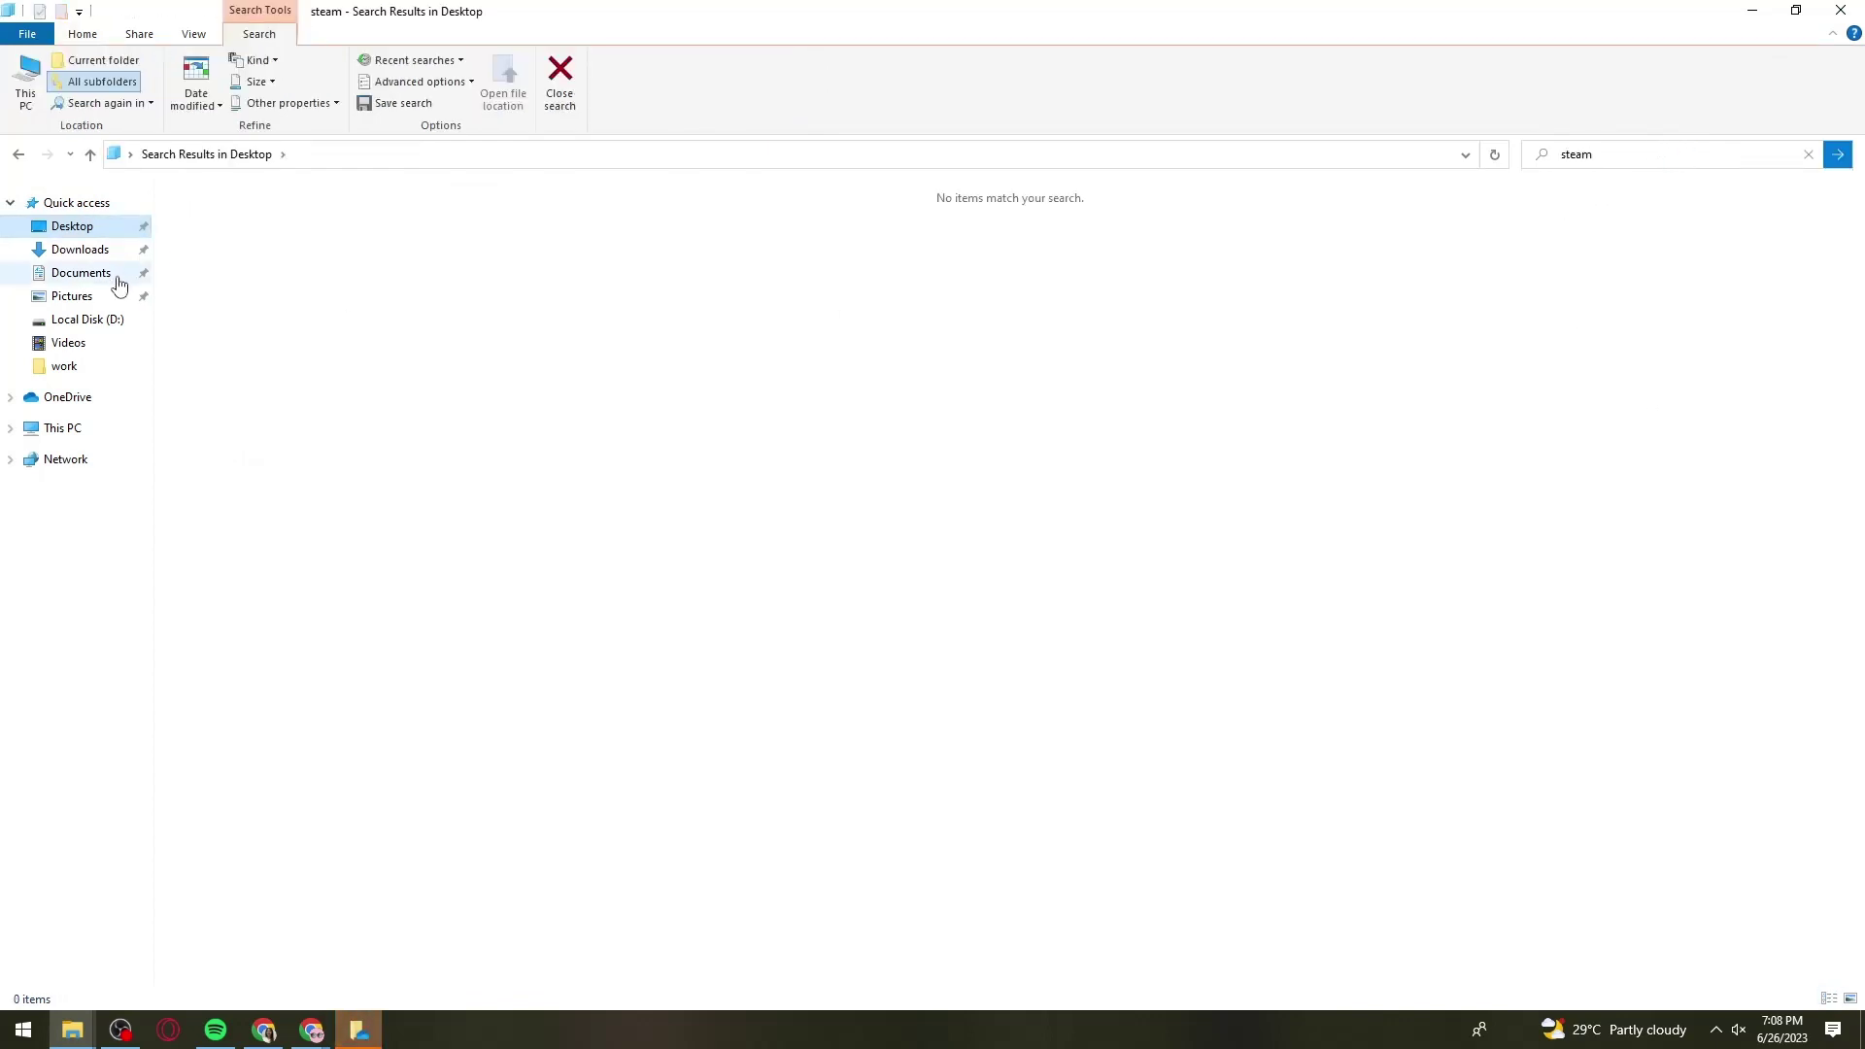
left_click(87, 250)
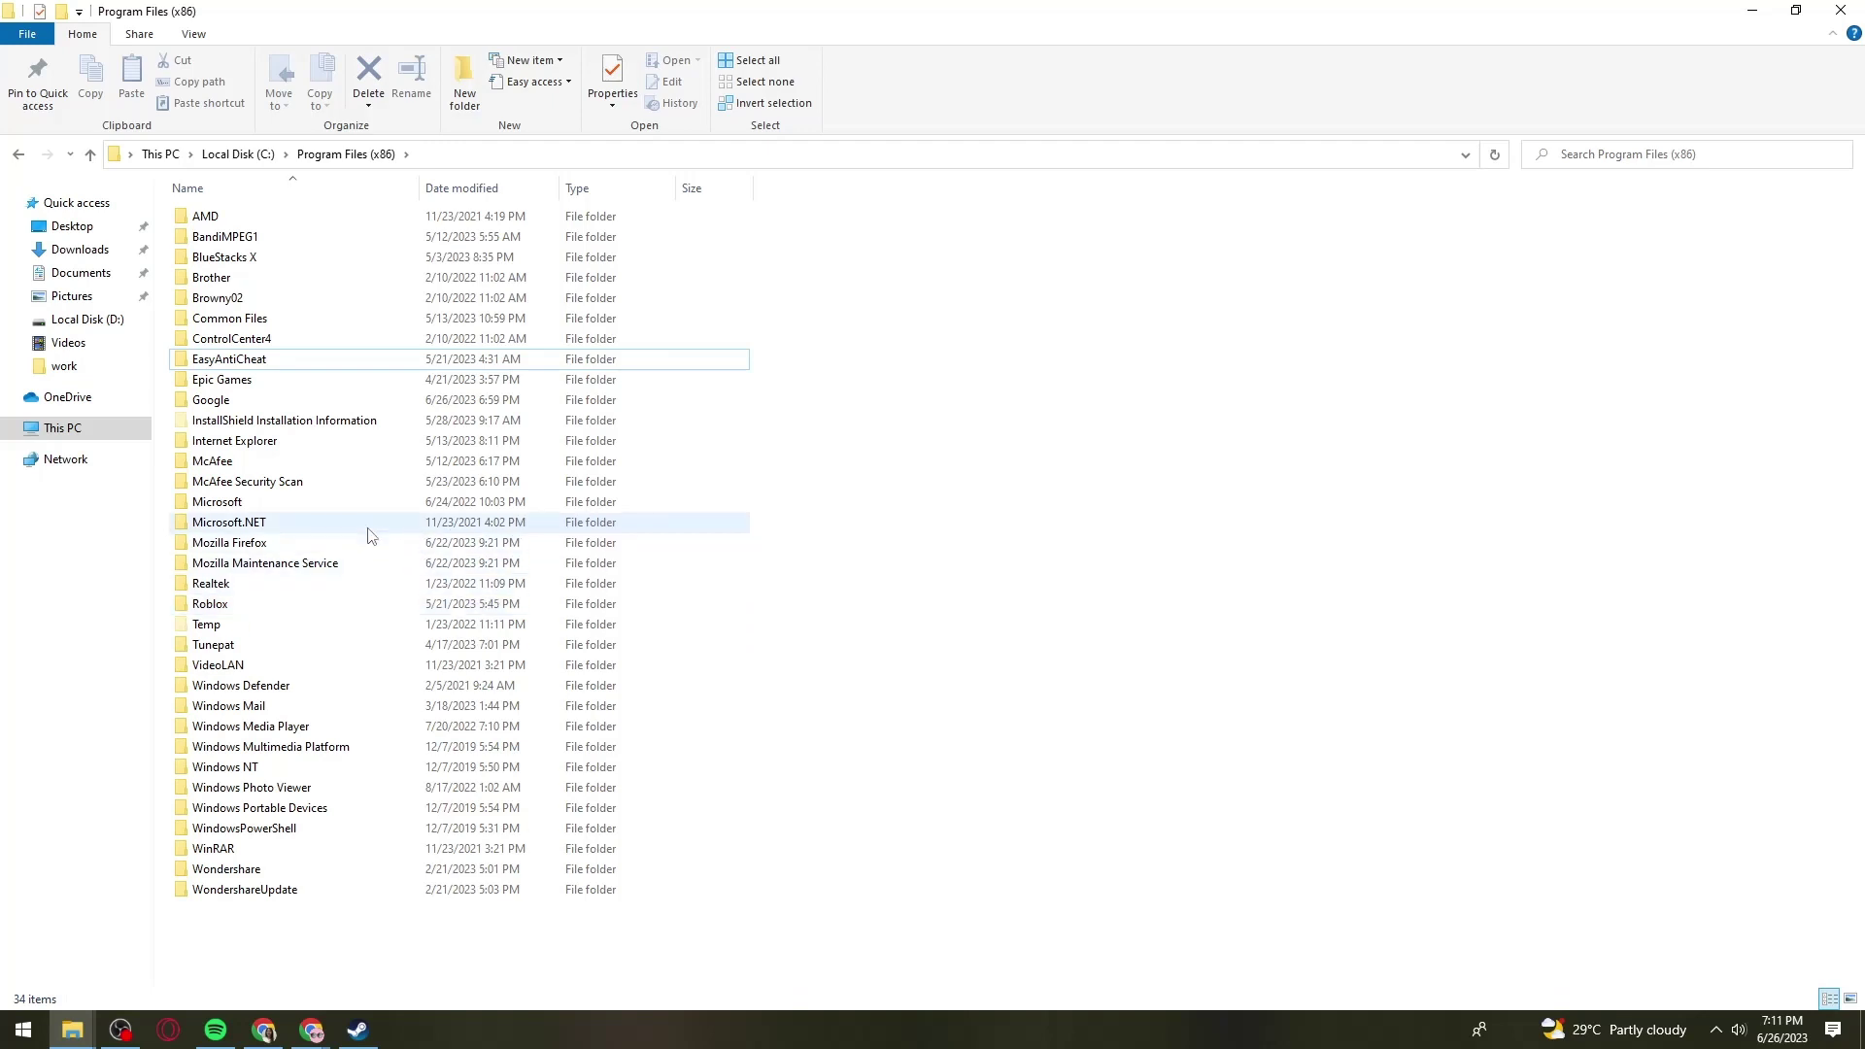
Close File Explorer, switch to Steam and review the external gamepad options in the Controller settings.
mouse_move(370, 536)
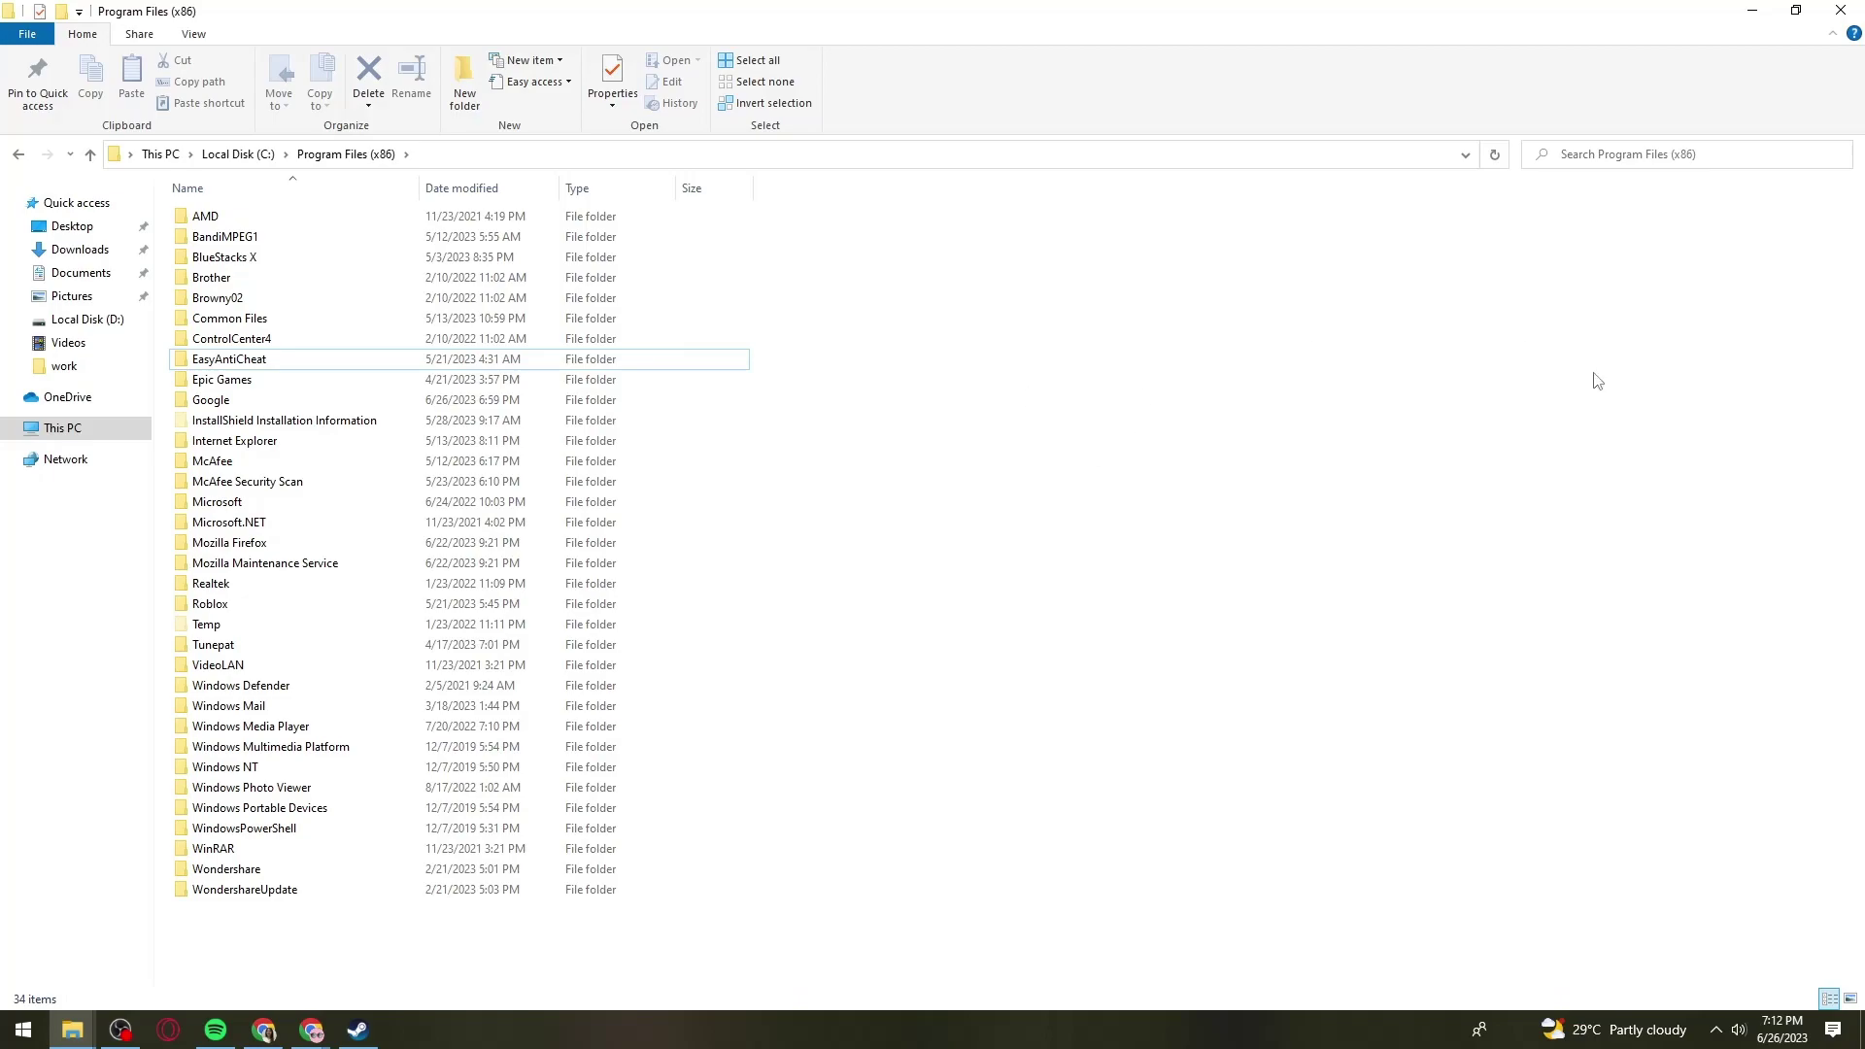
left_click(1840, 9)
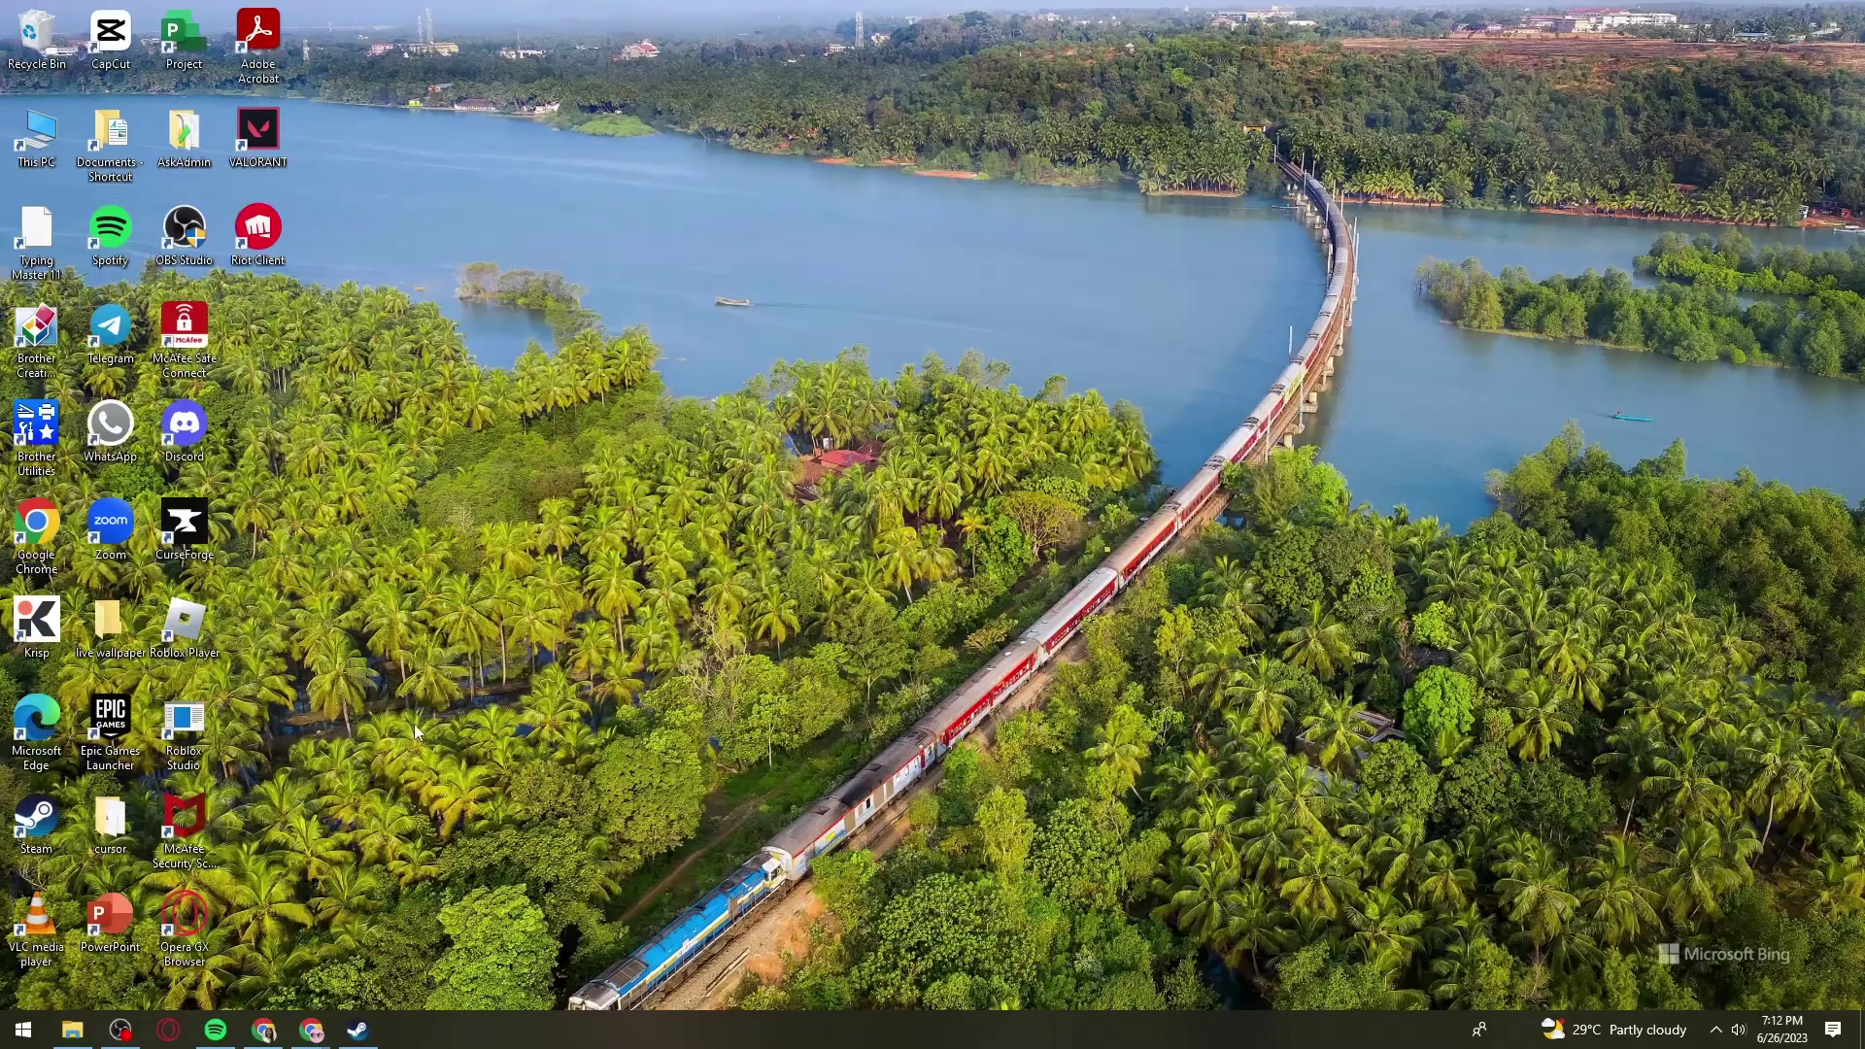
left_click(372, 1016)
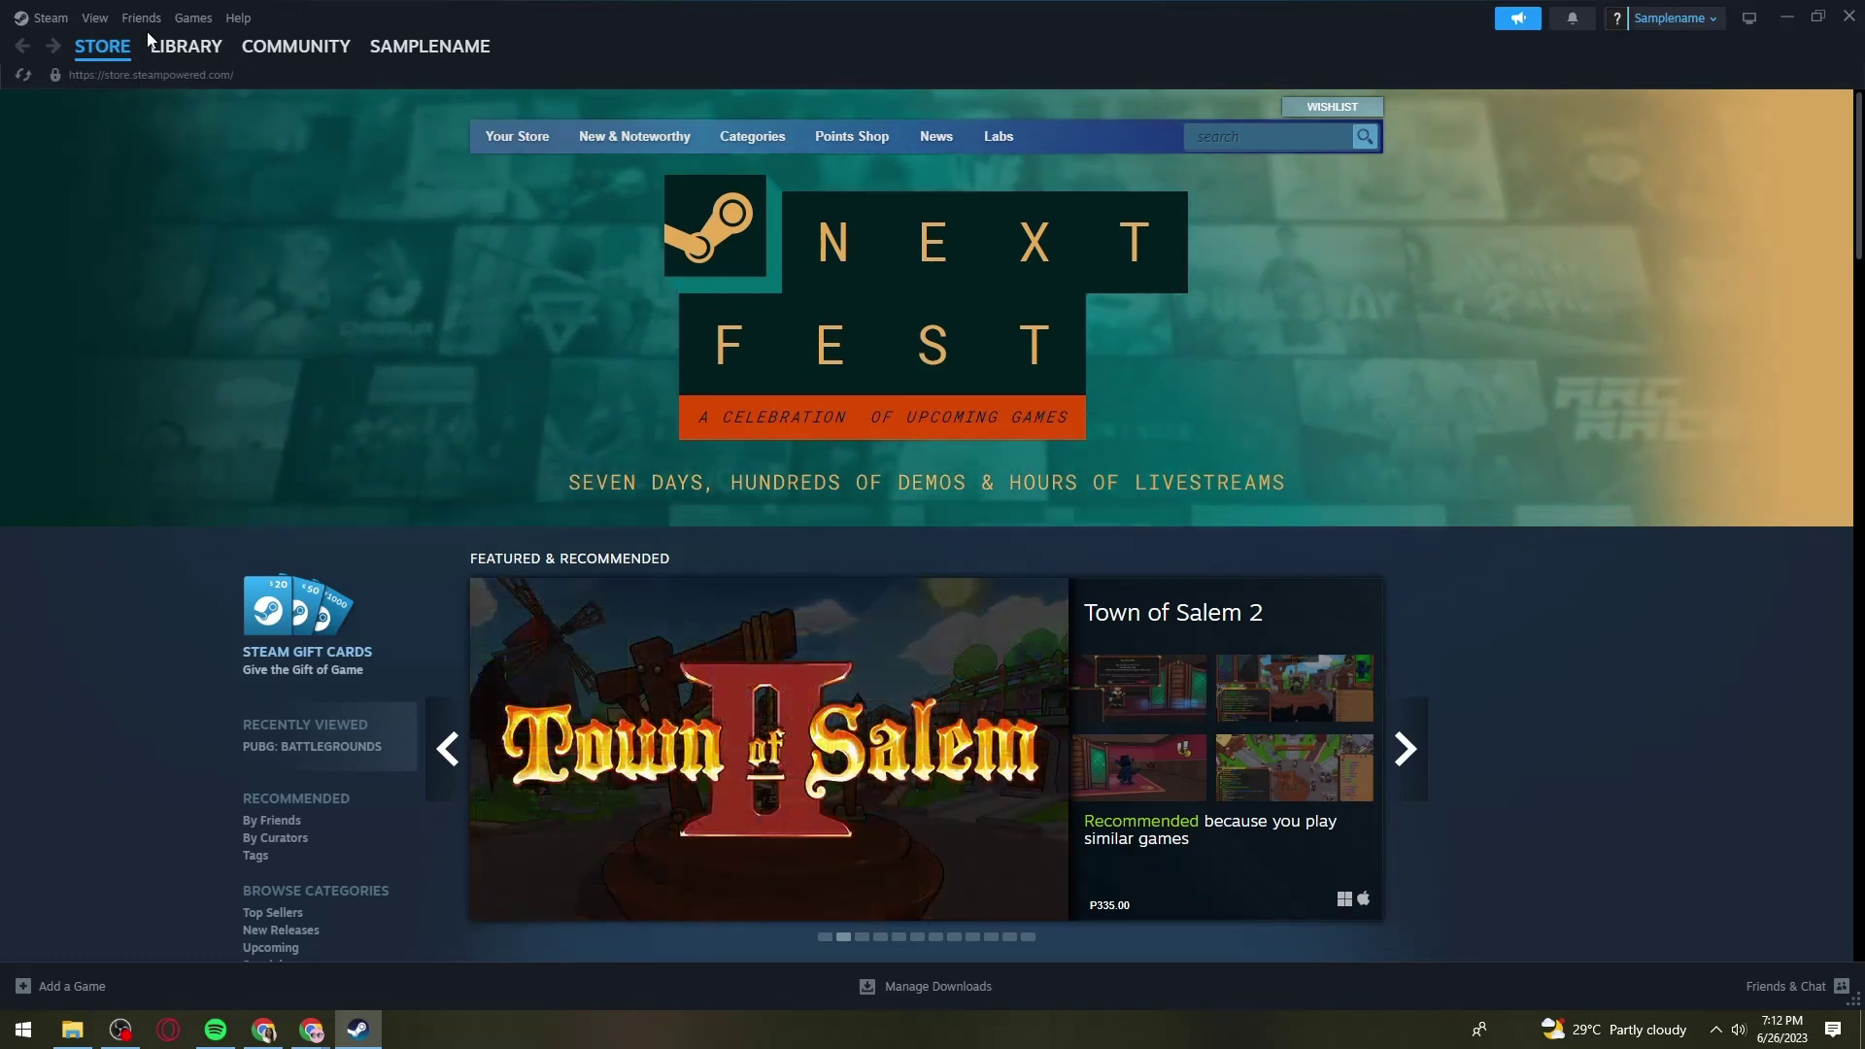
left_click(64, 22)
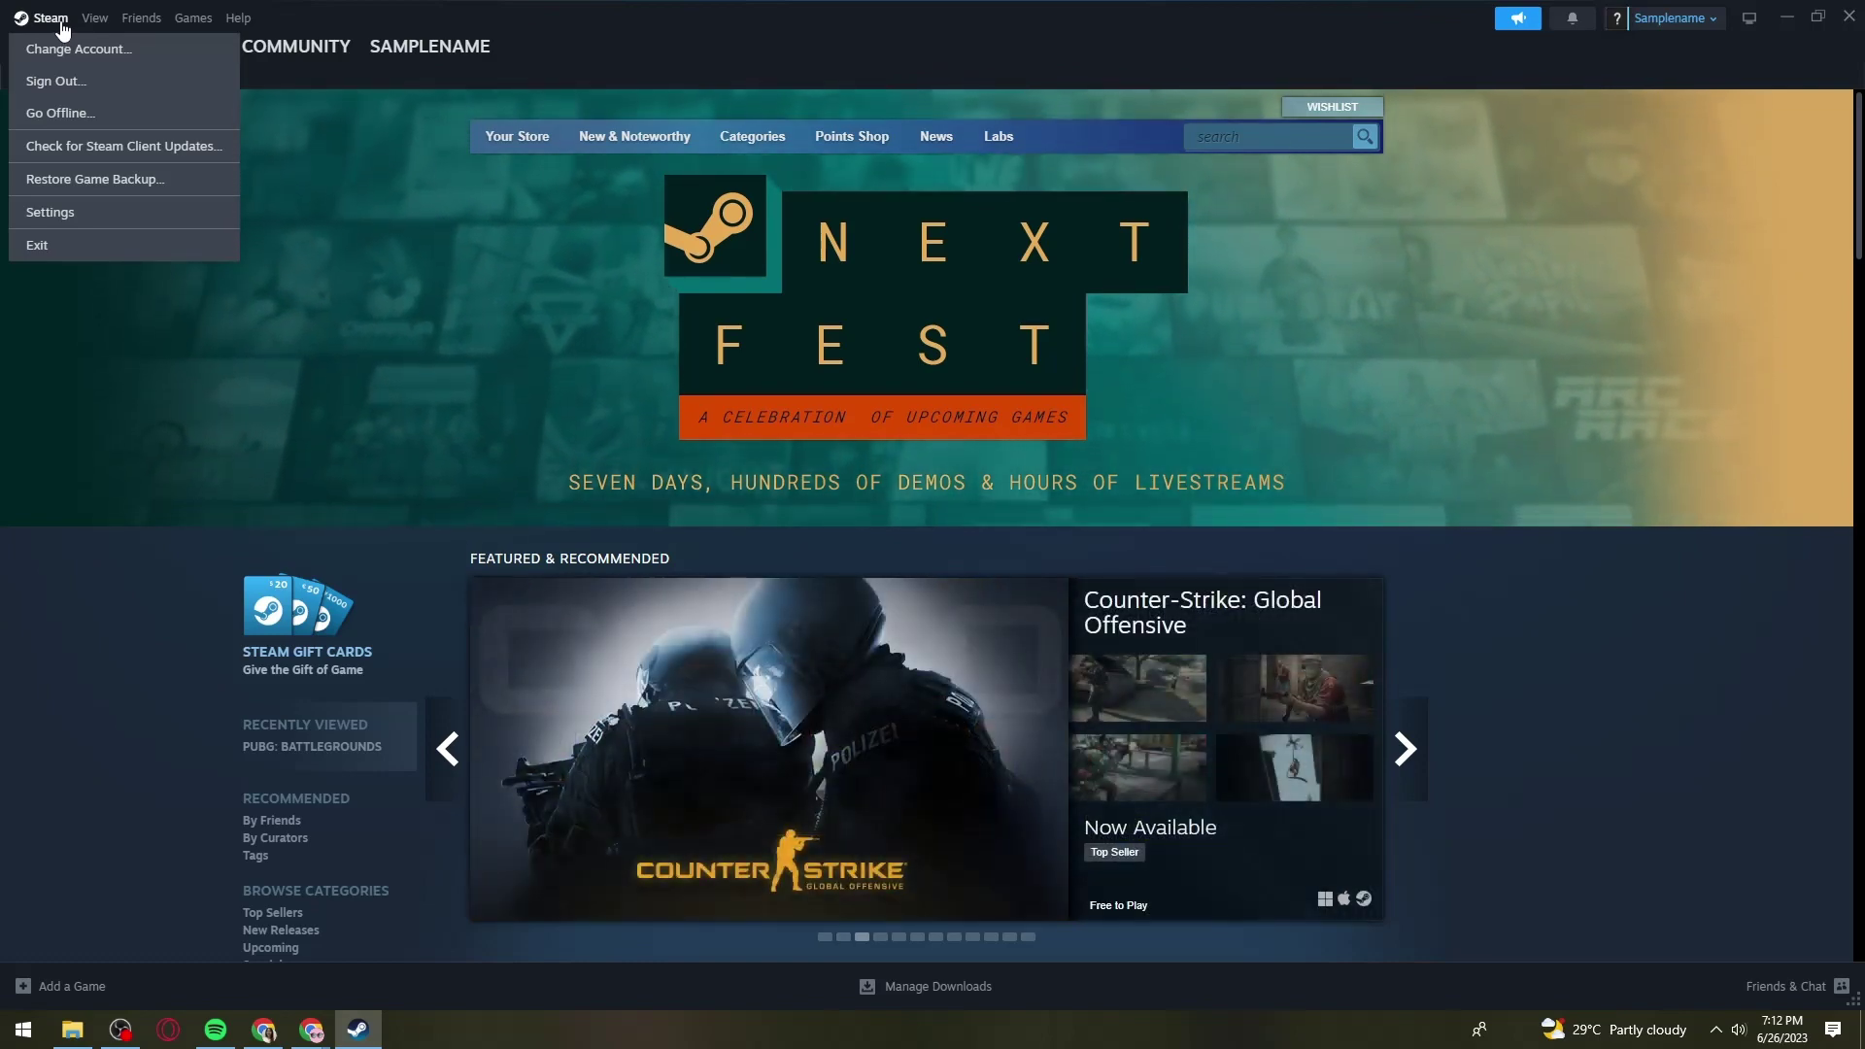
left_click(111, 225)
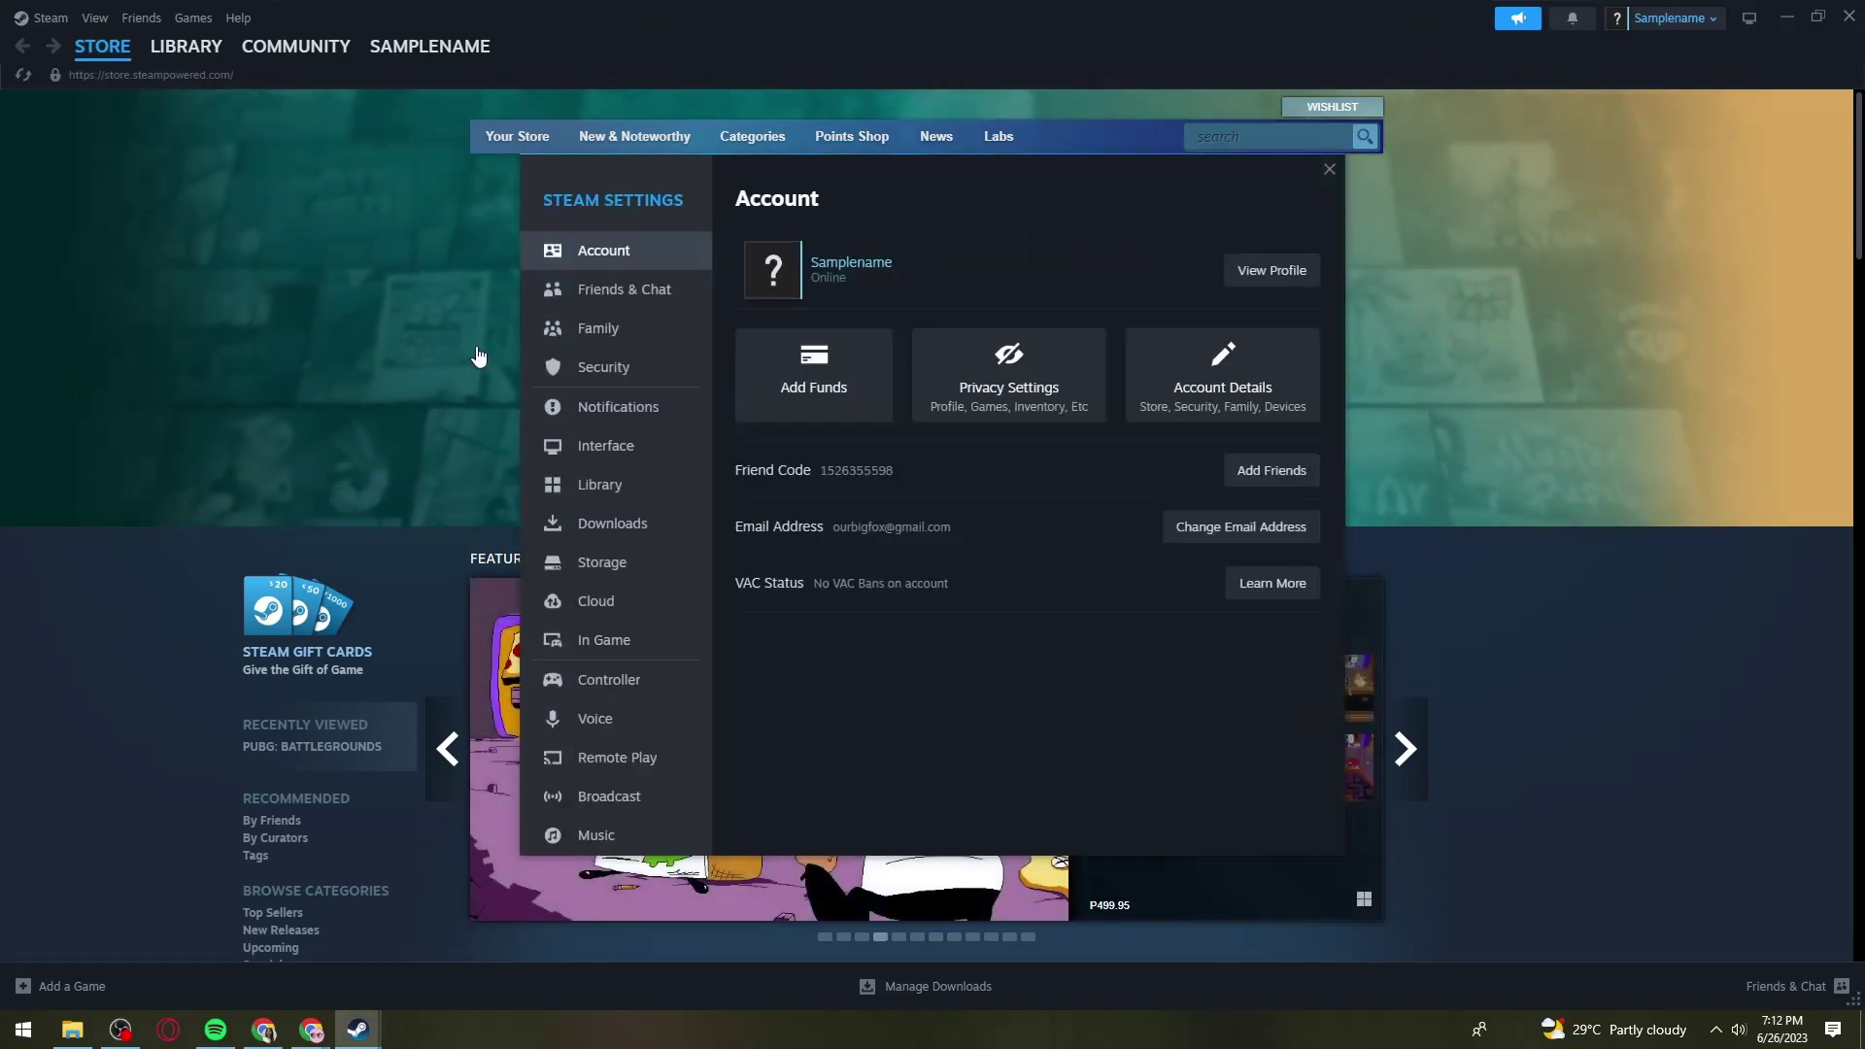
left_click(641, 680)
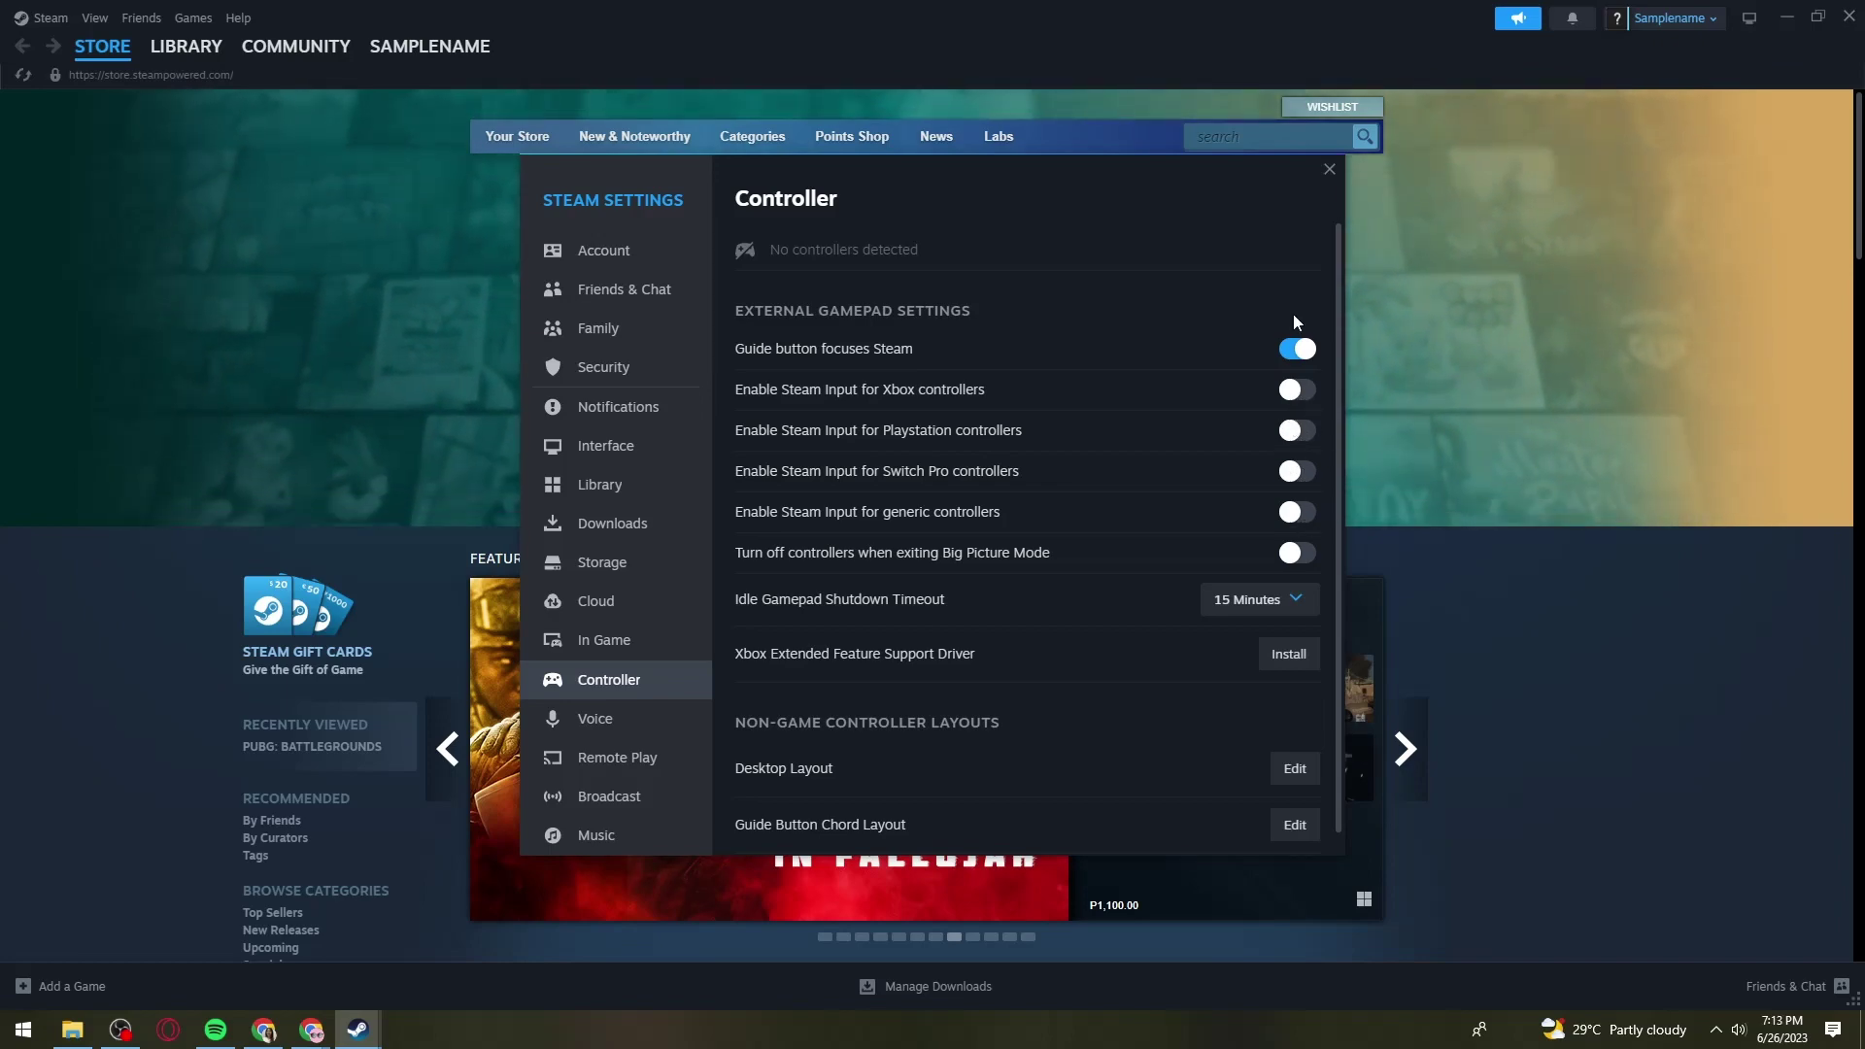
left_click(1328, 172)
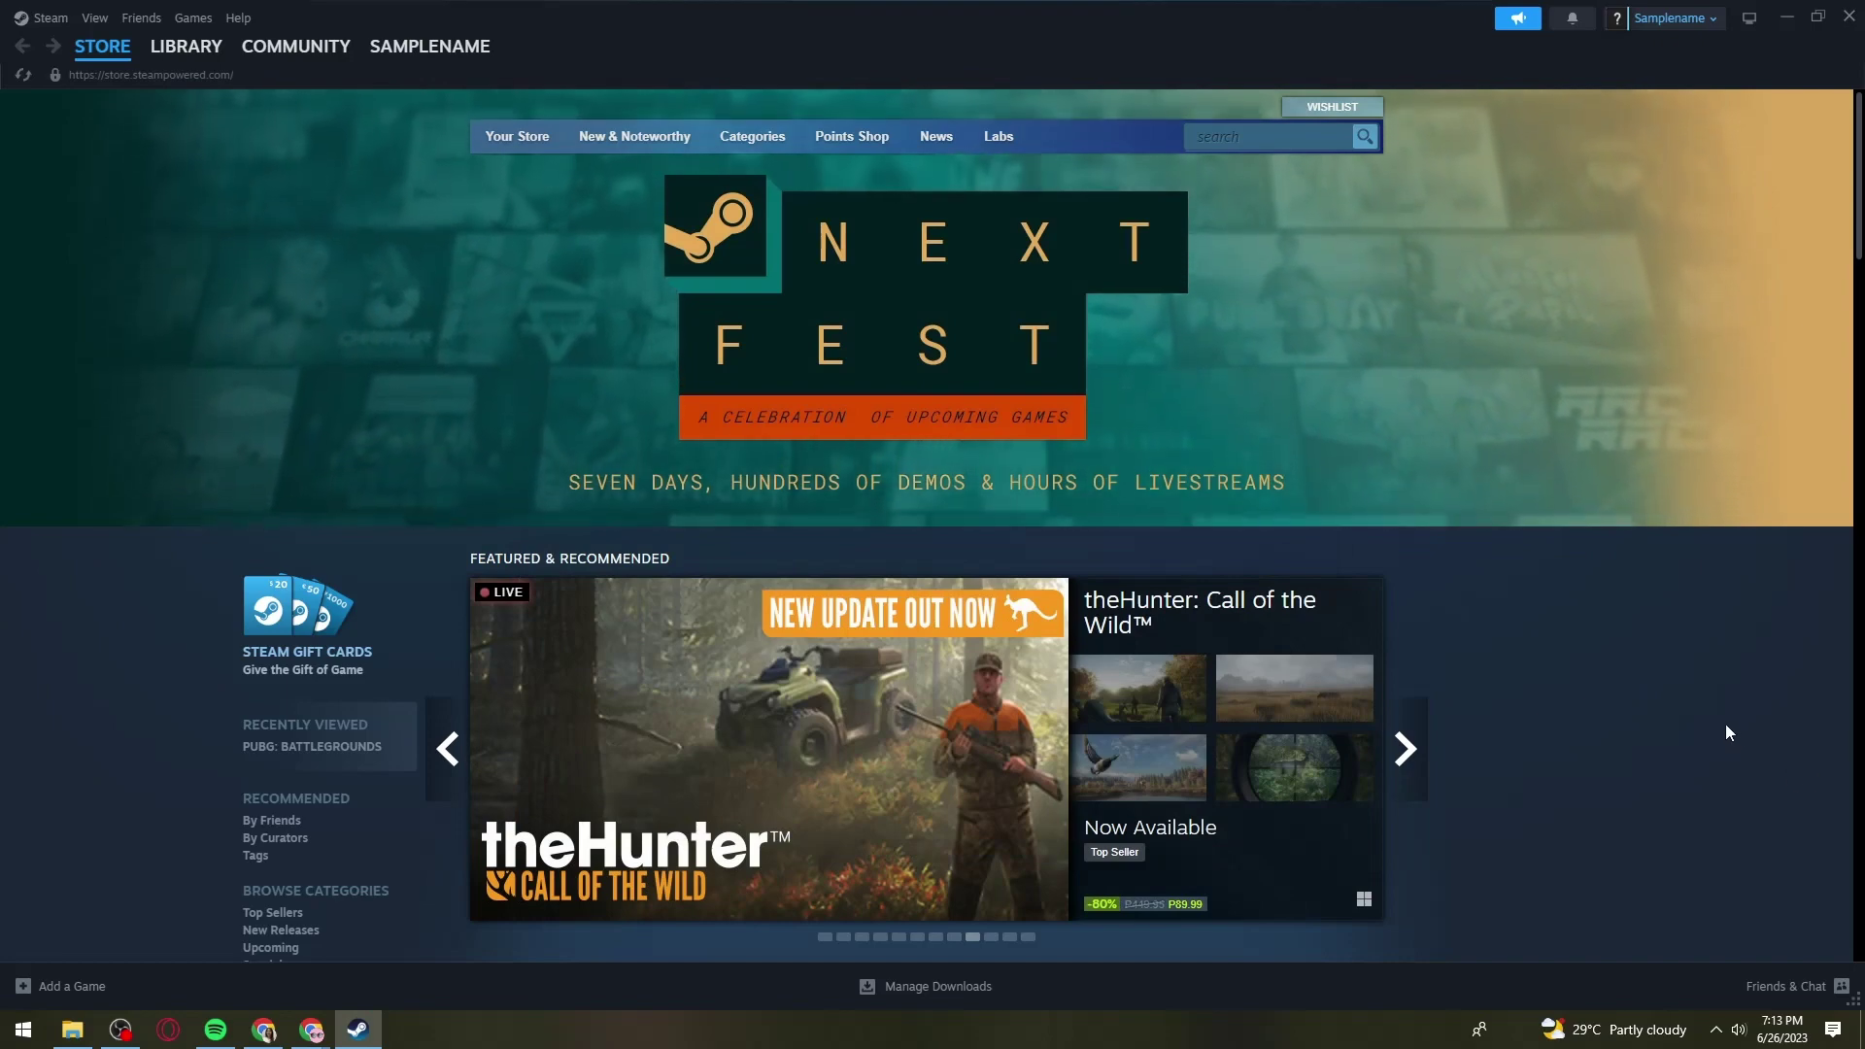